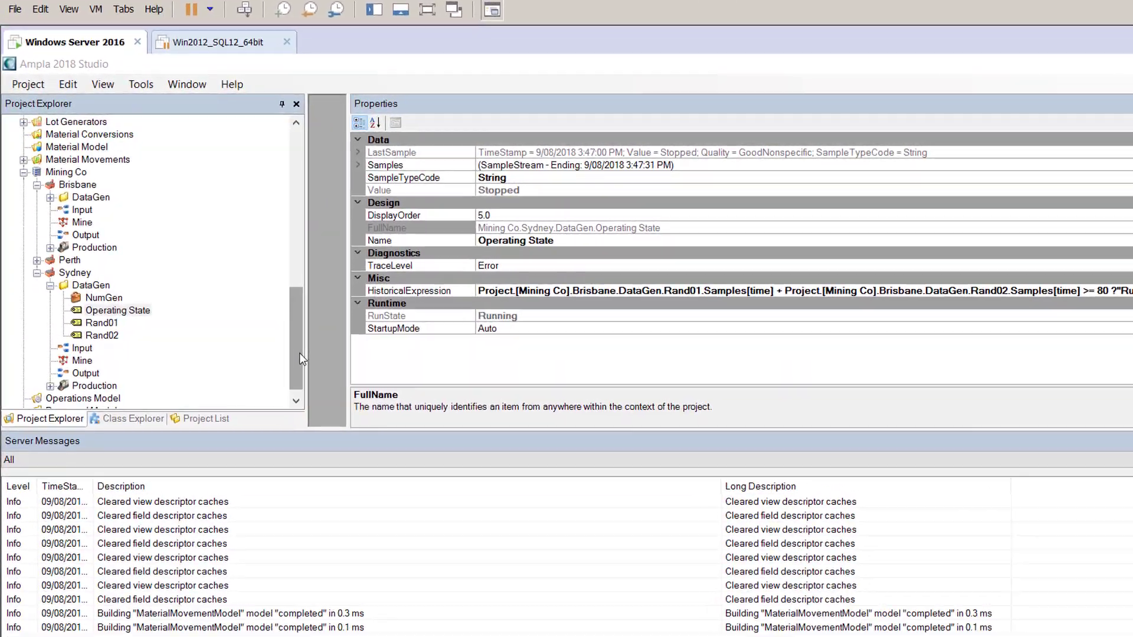
Collapse the System Configuration, Sydney and Brisbane branches in the project tree
left_click_drag(264, 322, 304, 177)
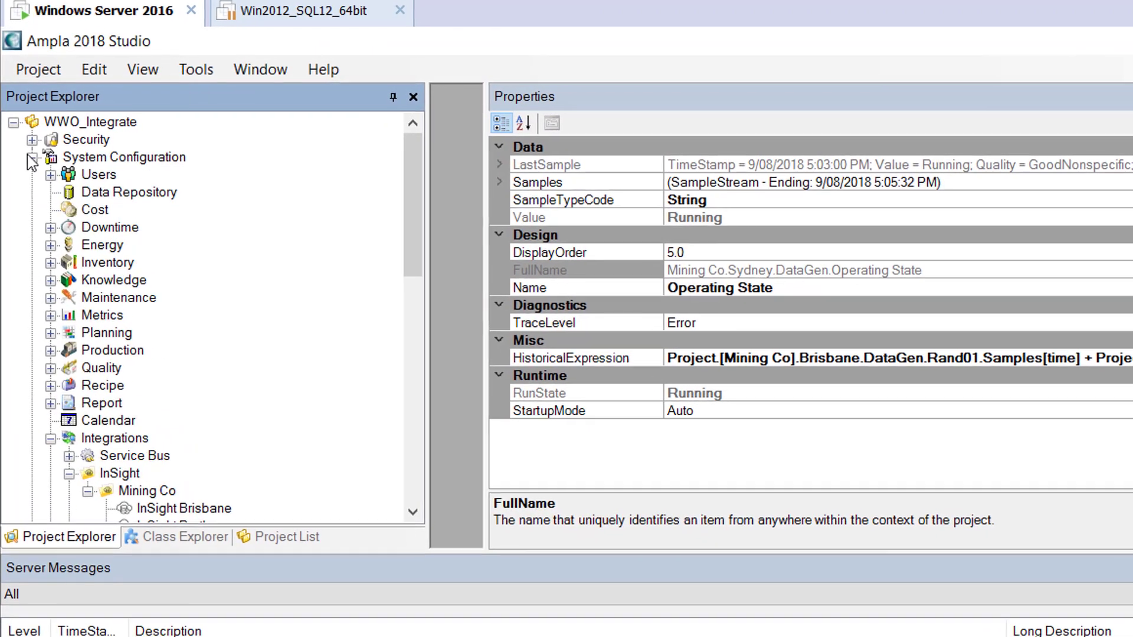
left_click(29, 155)
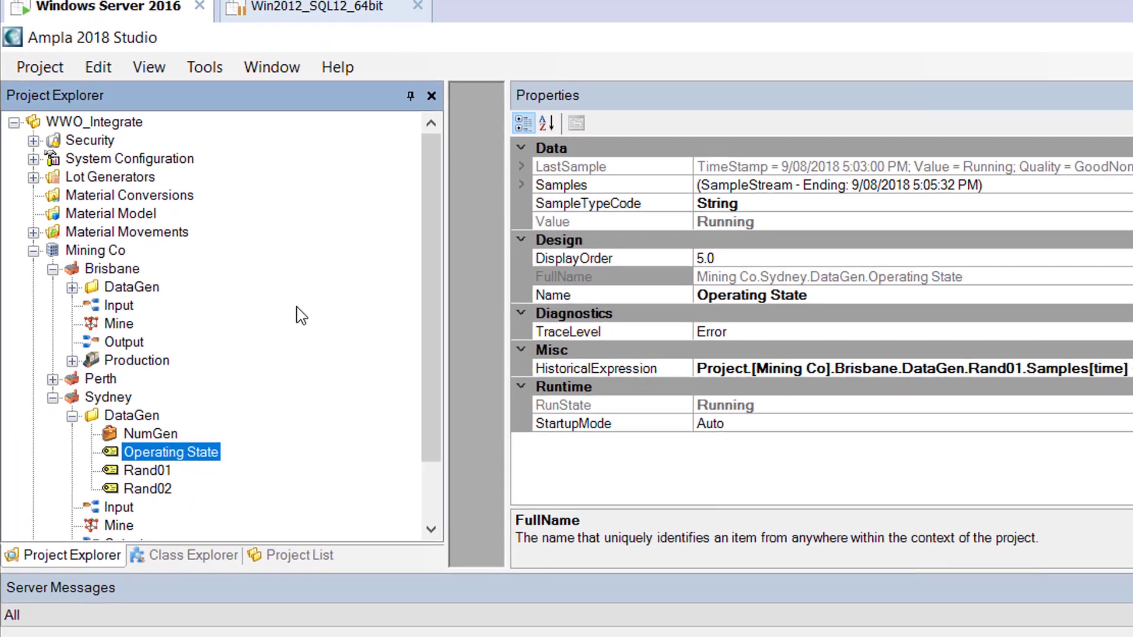
left_click_drag(384, 232, 372, 381)
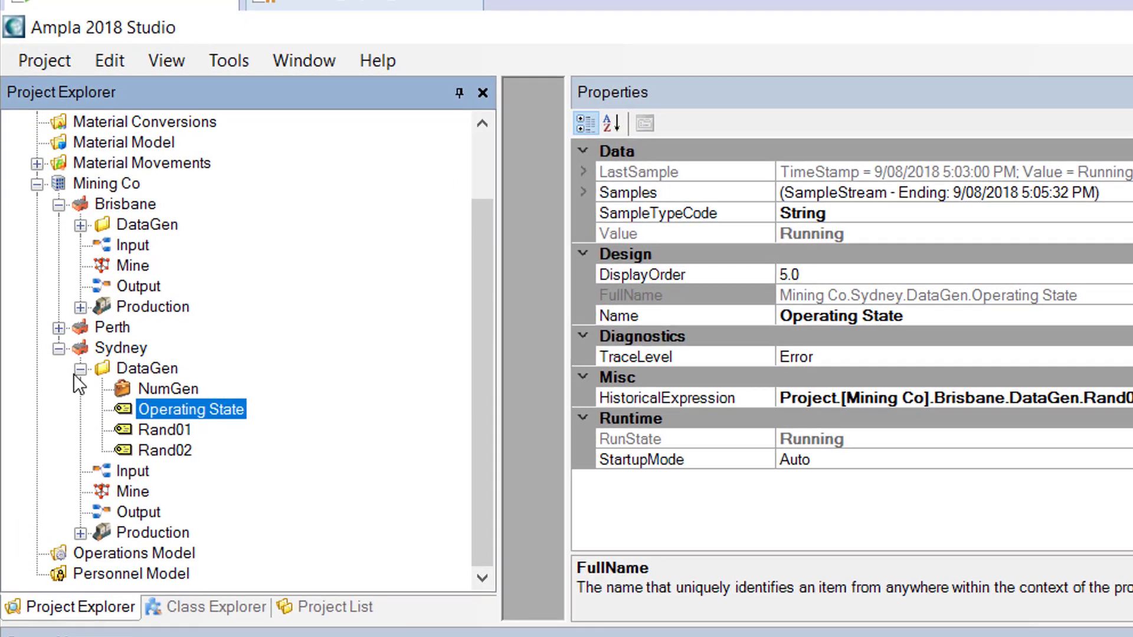
left_click(77, 358)
left_click(60, 440)
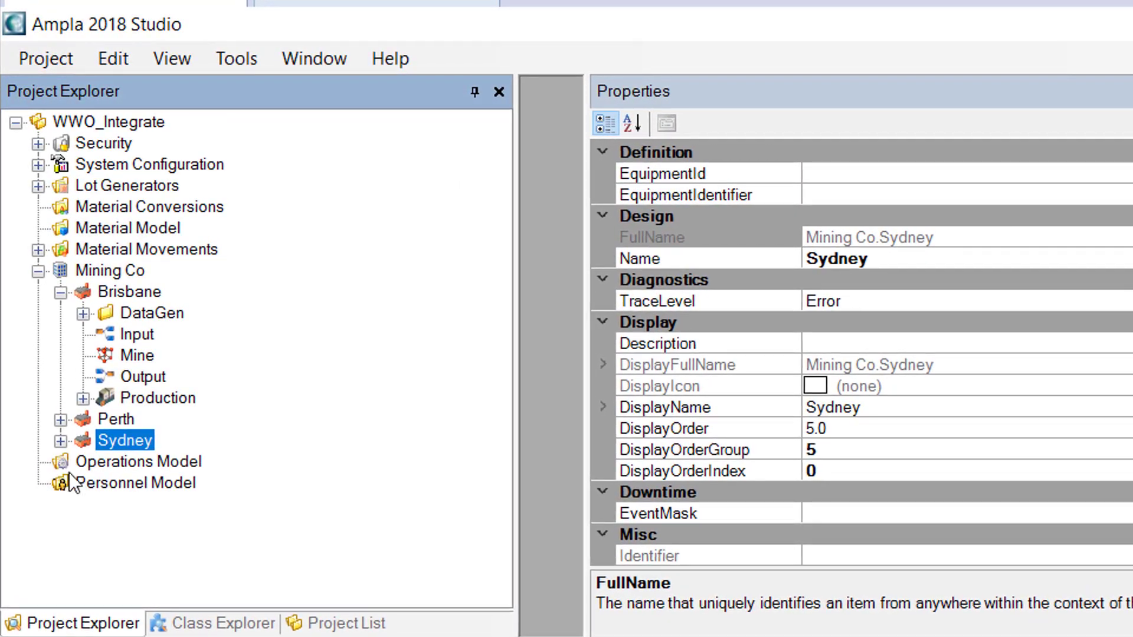
left_click(60, 292)
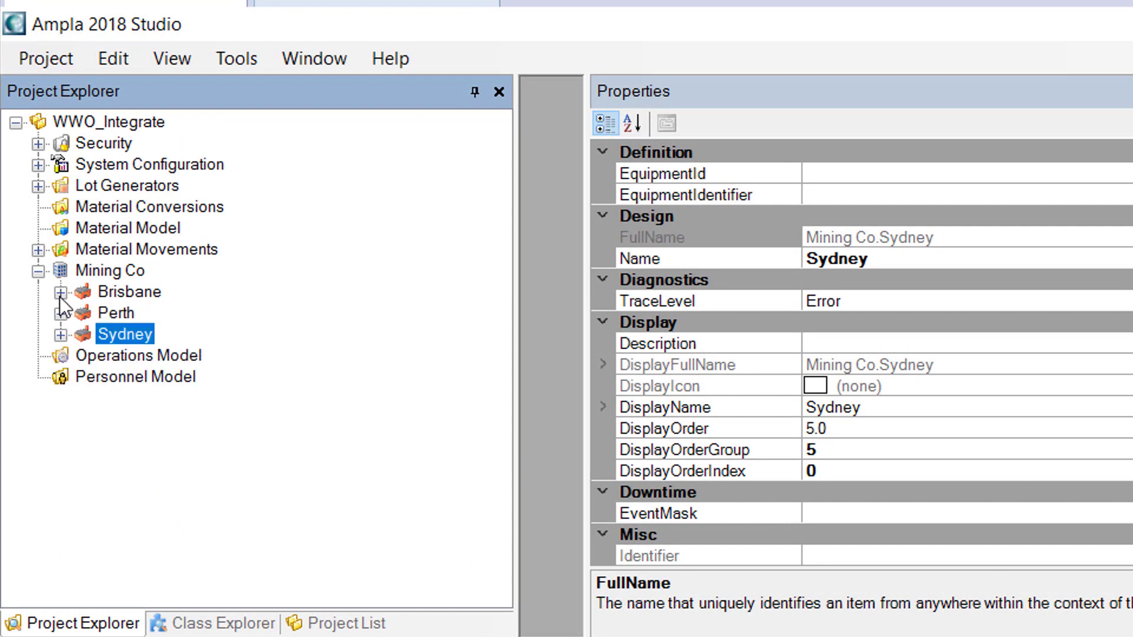
Duplicate the Sydney site within Mining Co and name the copy Darwin
right_click(120, 341)
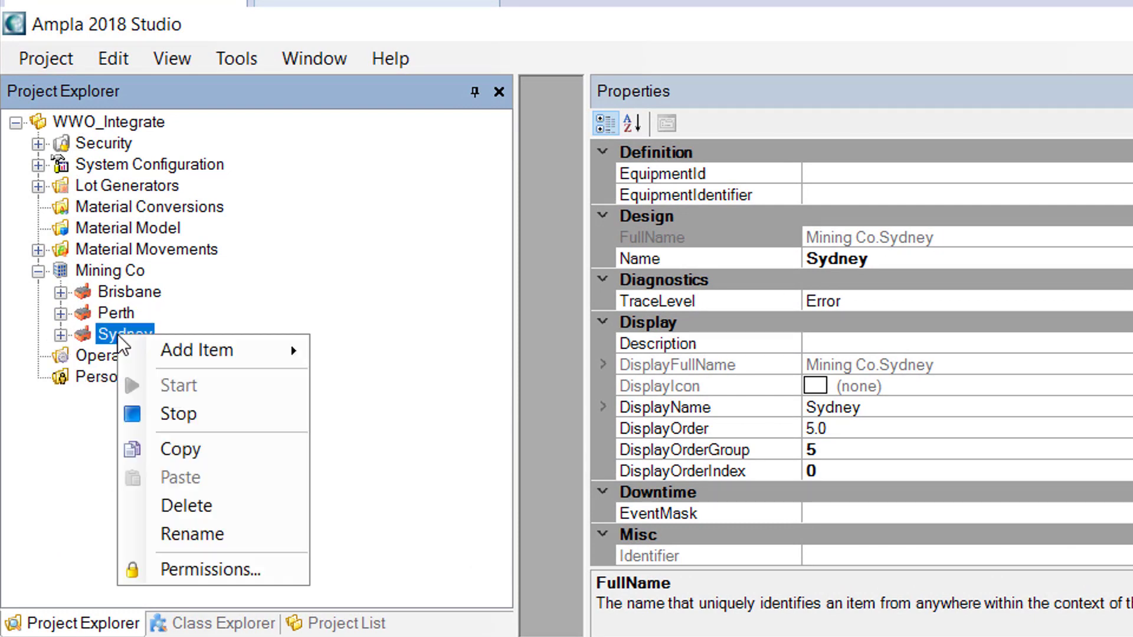
left_click(162, 449)
right_click(112, 273)
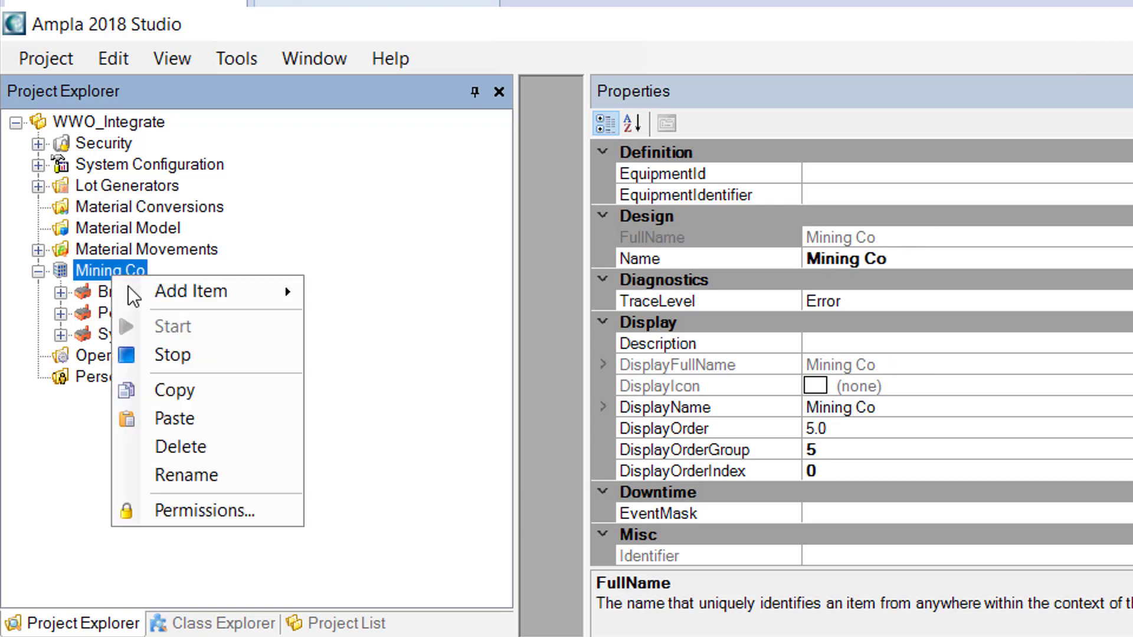
left_click(193, 413)
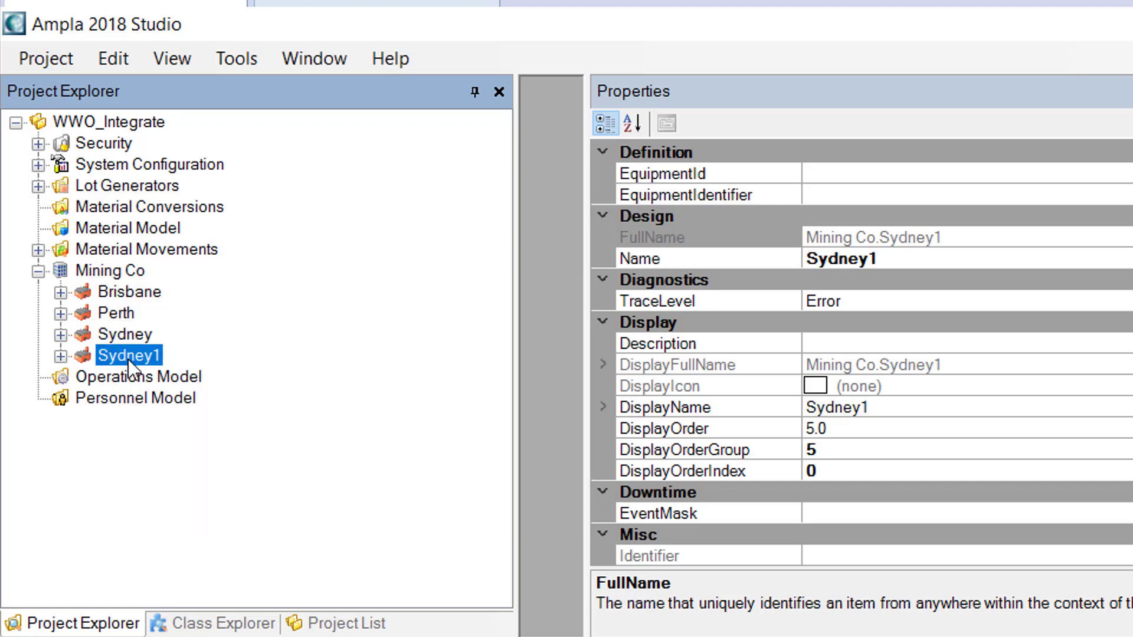
left_click(134, 358)
type("Darwin")
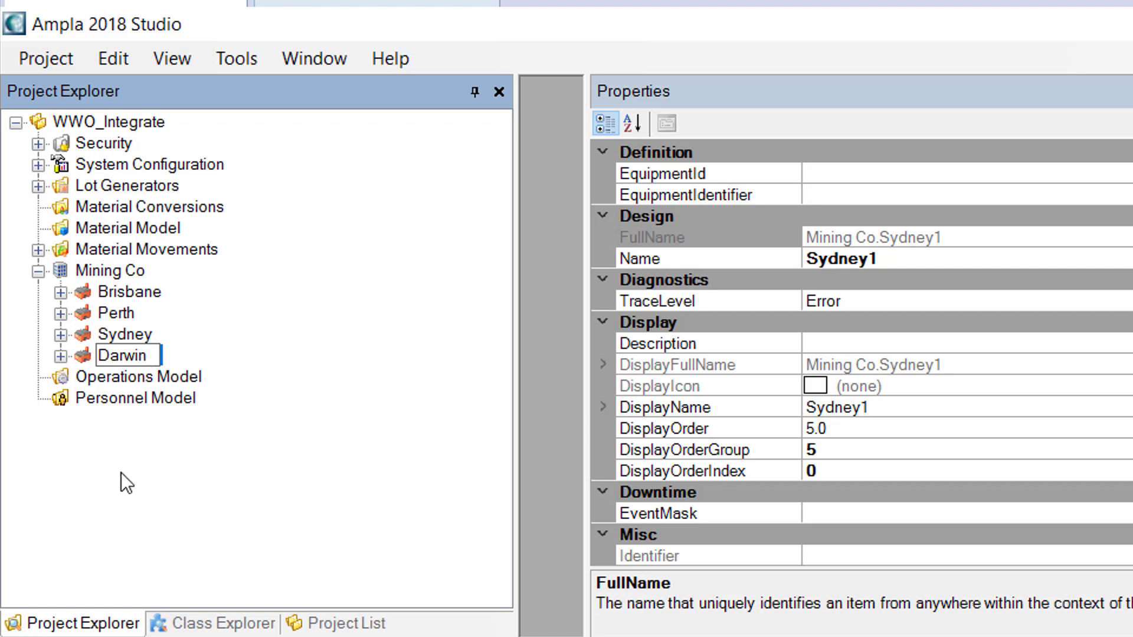
key("Return")
Expand the Darwin site down to its Production fields and start the site
left_click(60, 314)
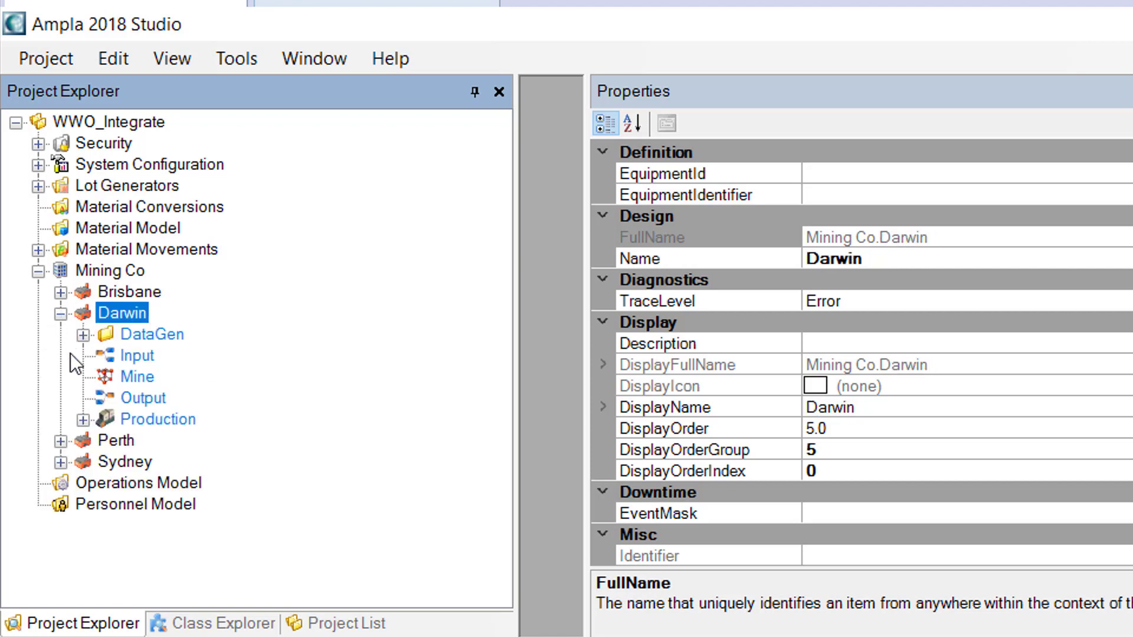
left_click(83, 420)
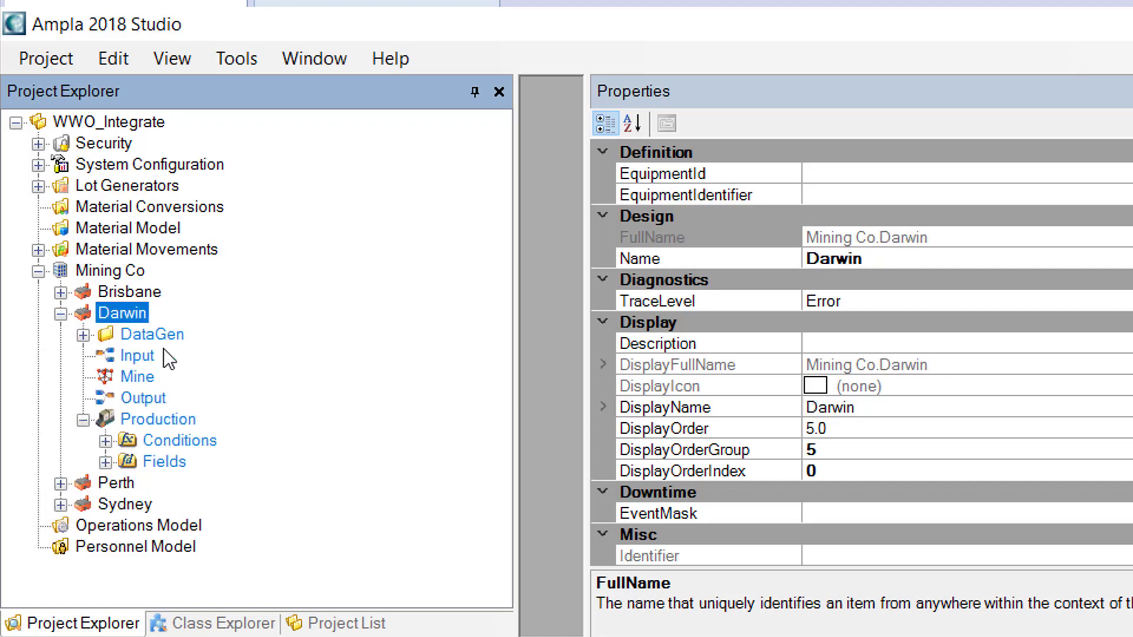
left_click(105, 463)
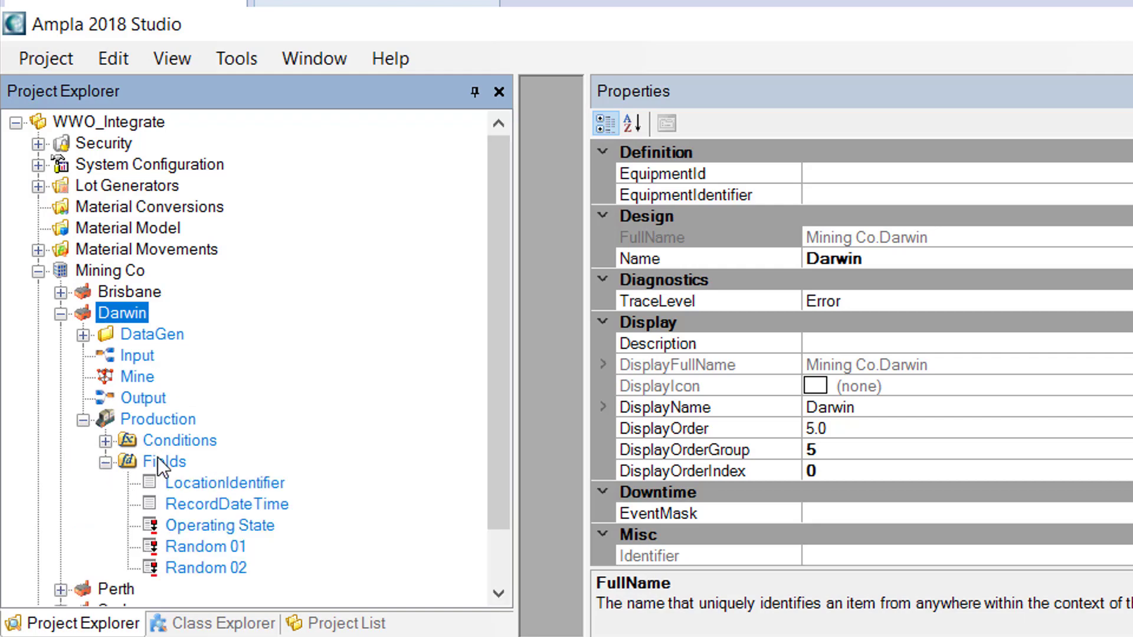
right_click(135, 322)
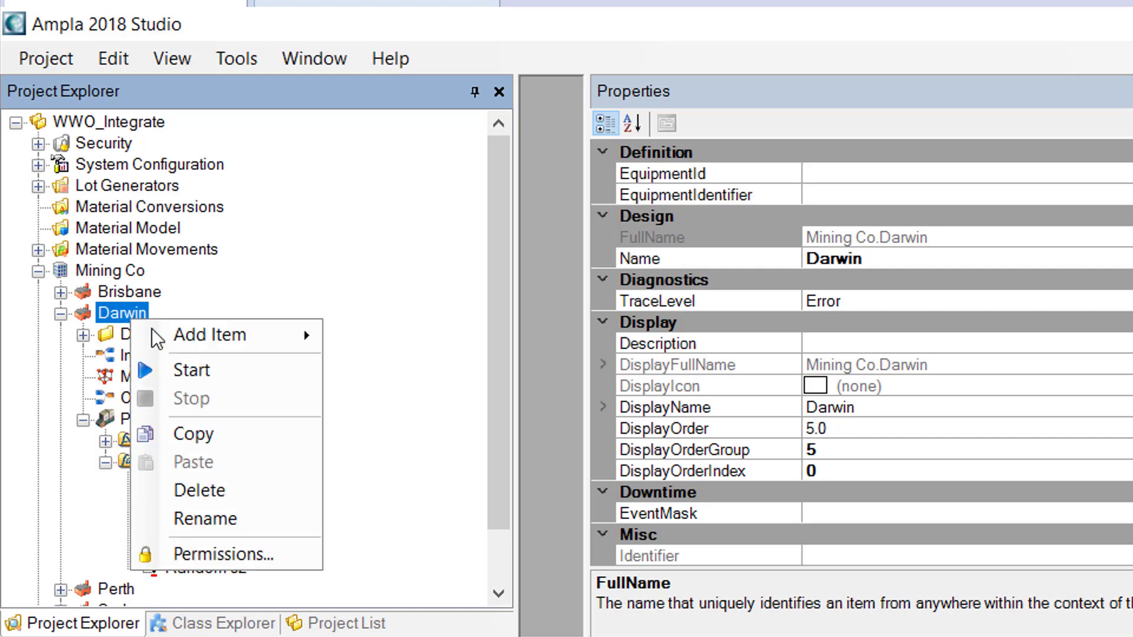
left_click(154, 369)
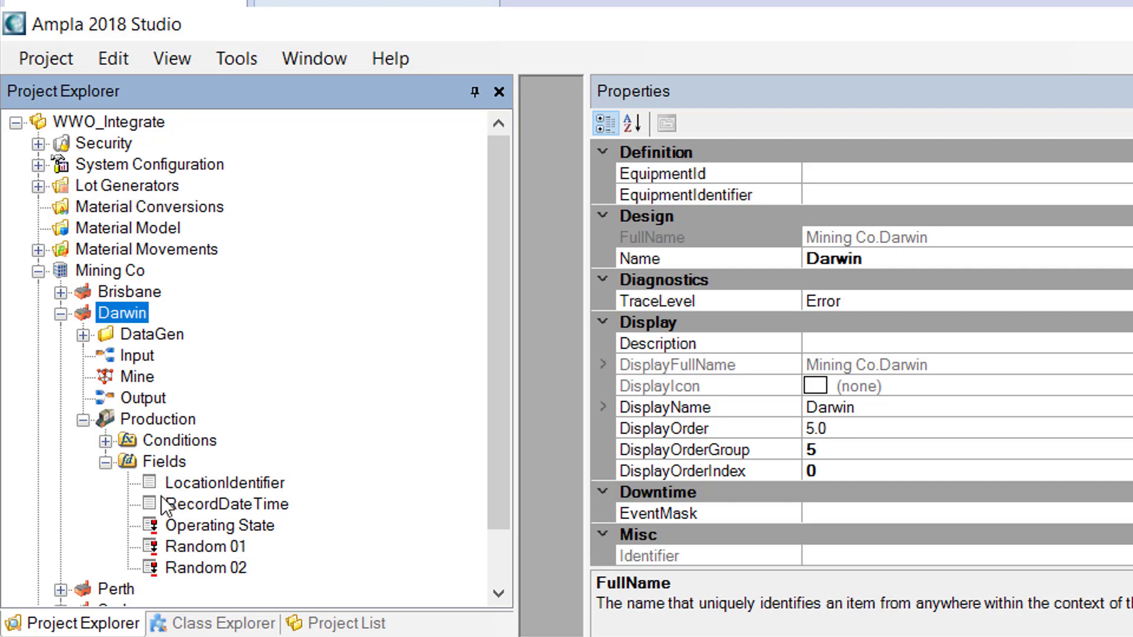
Inspect Darwin's Operating State production field and its DataGen contents, and collapse the site's branches
left_click(201, 528)
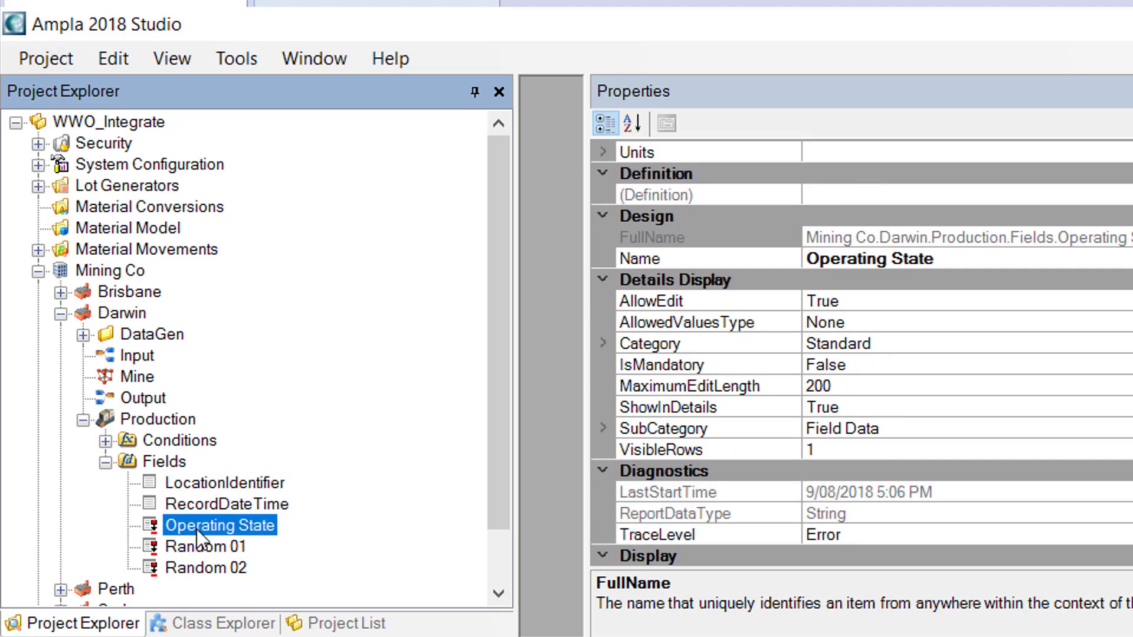
left_click(106, 463)
left_click(83, 421)
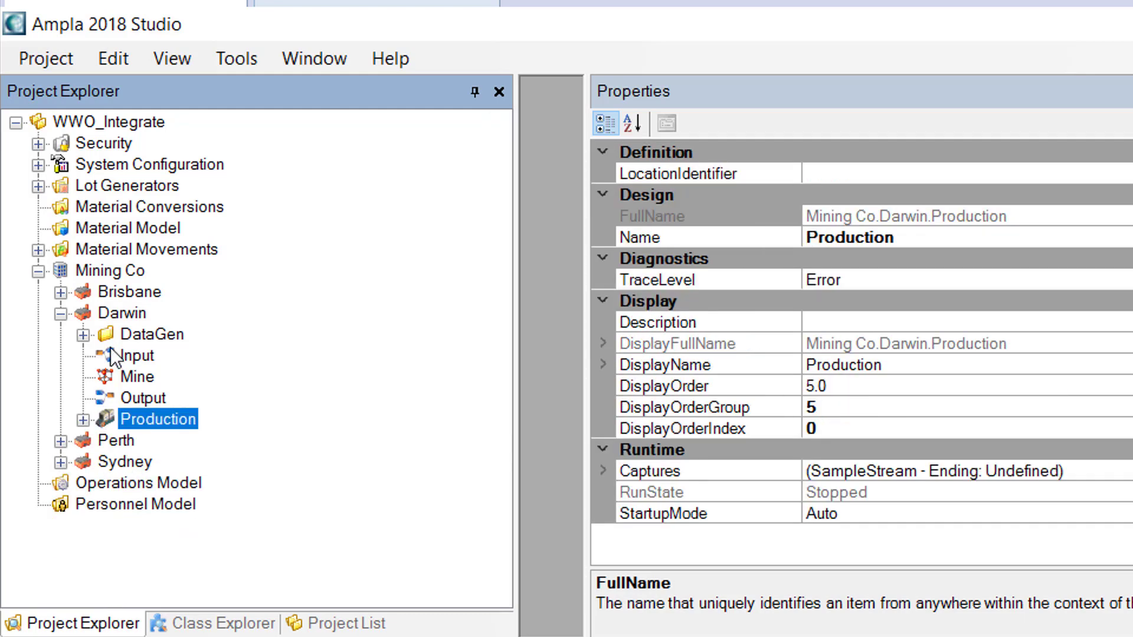
left_click(83, 335)
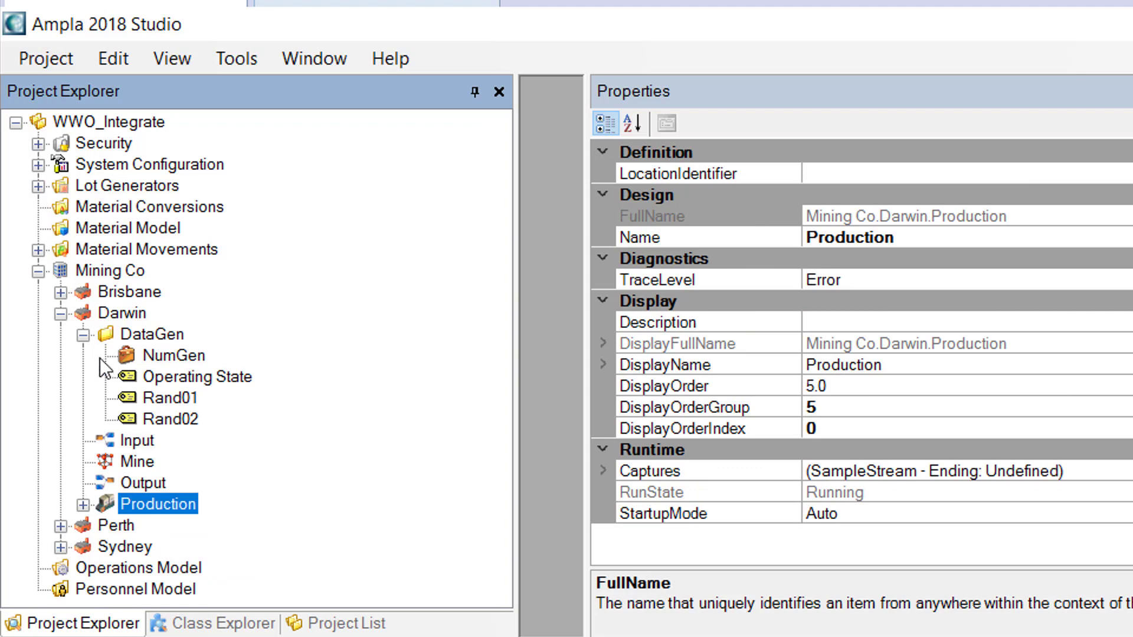
left_click(83, 334)
left_click(61, 313)
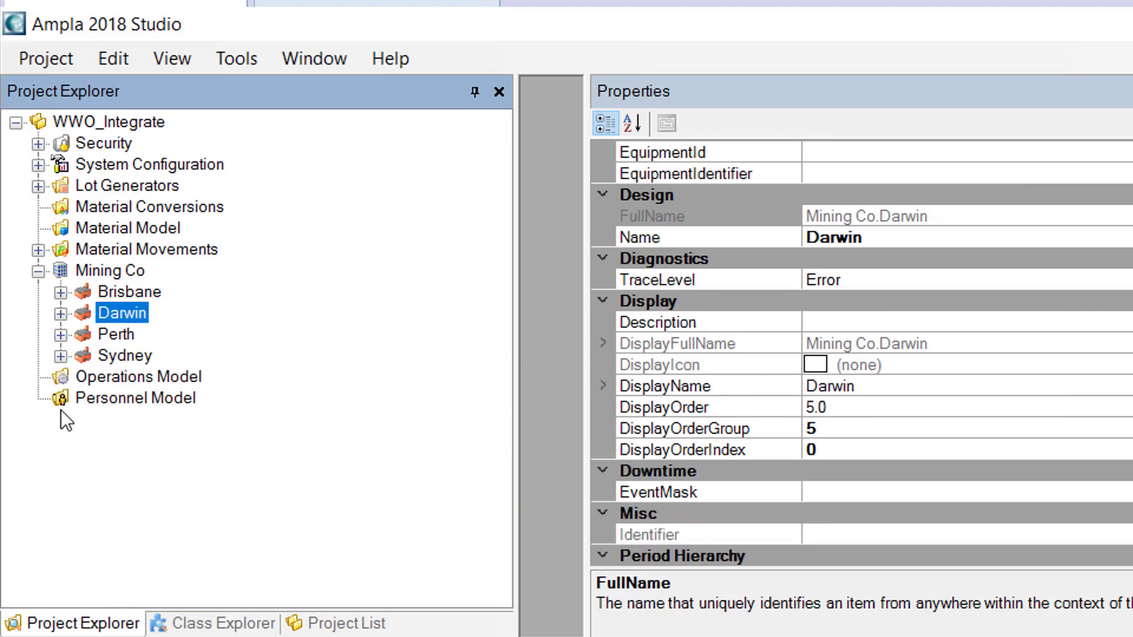
Add an InSight configuration item to the Mining Co folder in System Configuration's InSight integrations and name it InSight Darwin
left_click(38, 165)
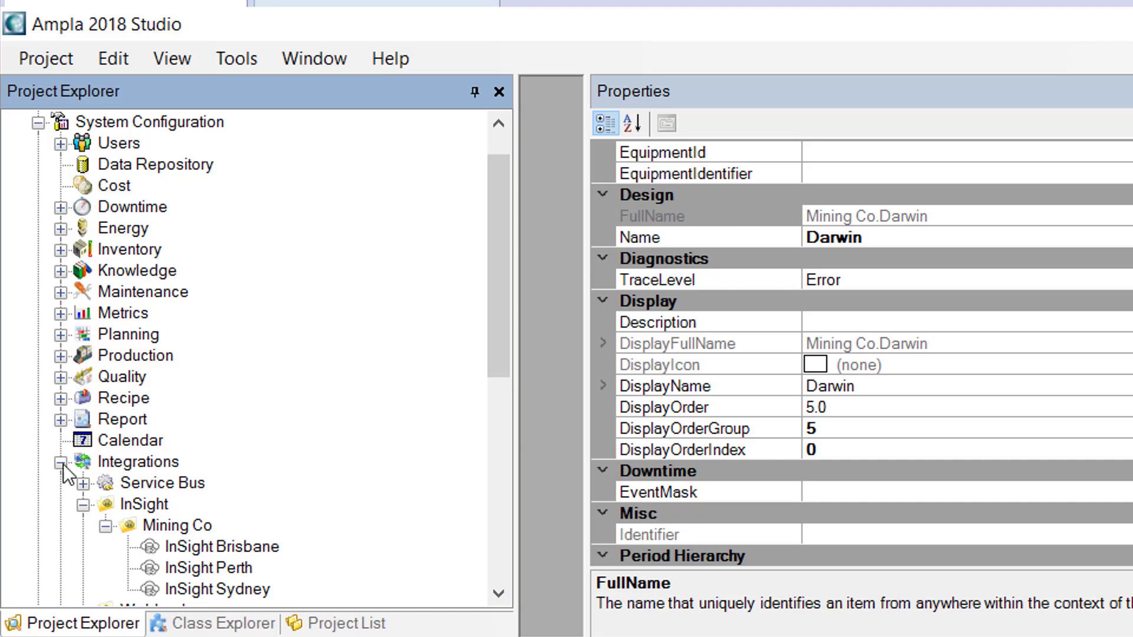
left_click_drag(498, 212, 487, 309)
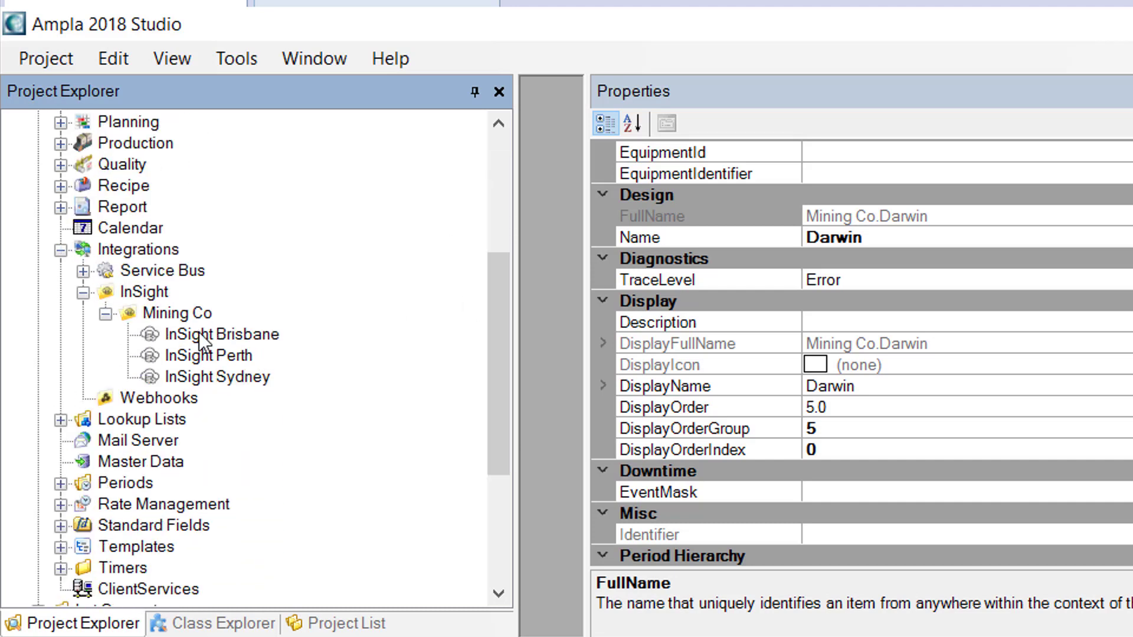
left_click(176, 315)
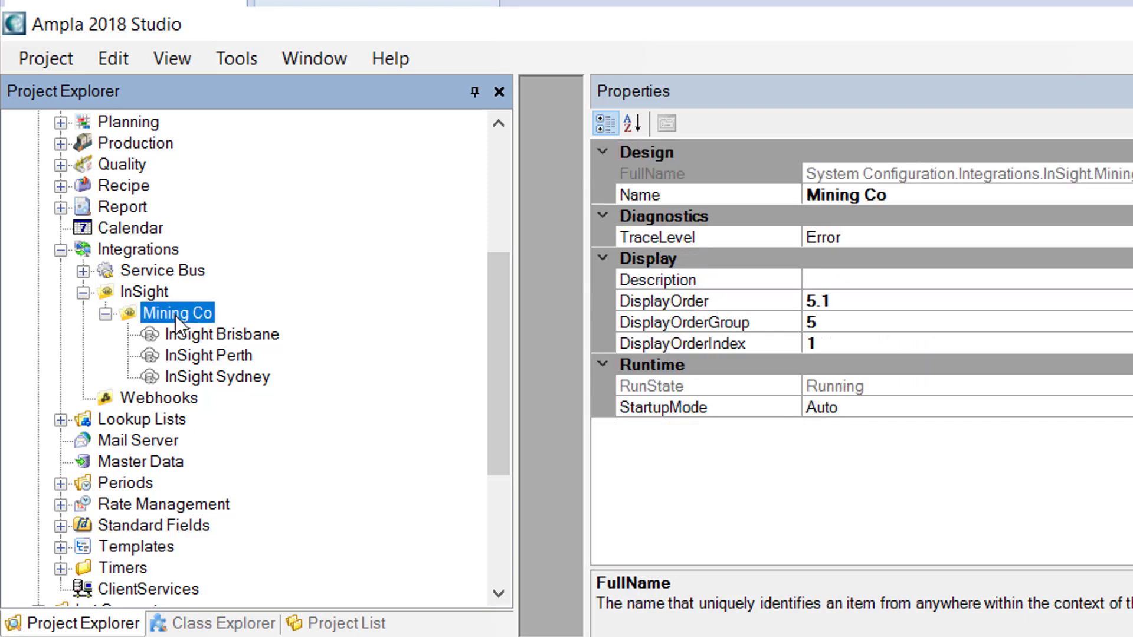
right_click(178, 316)
left_click(253, 326)
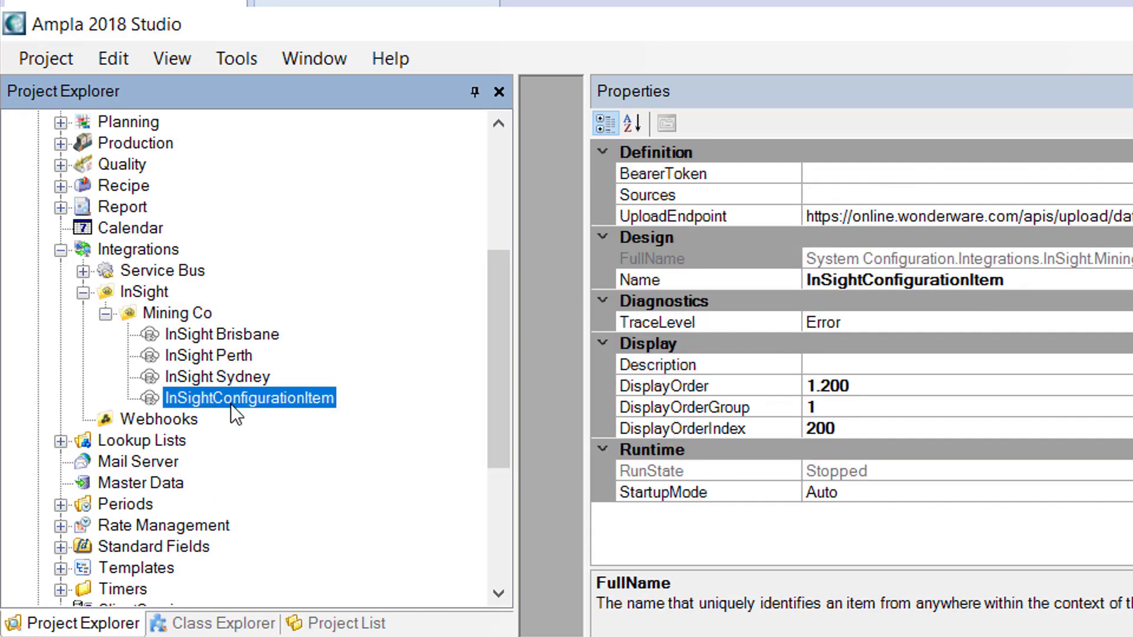
left_click_drag(215, 401, 401, 400)
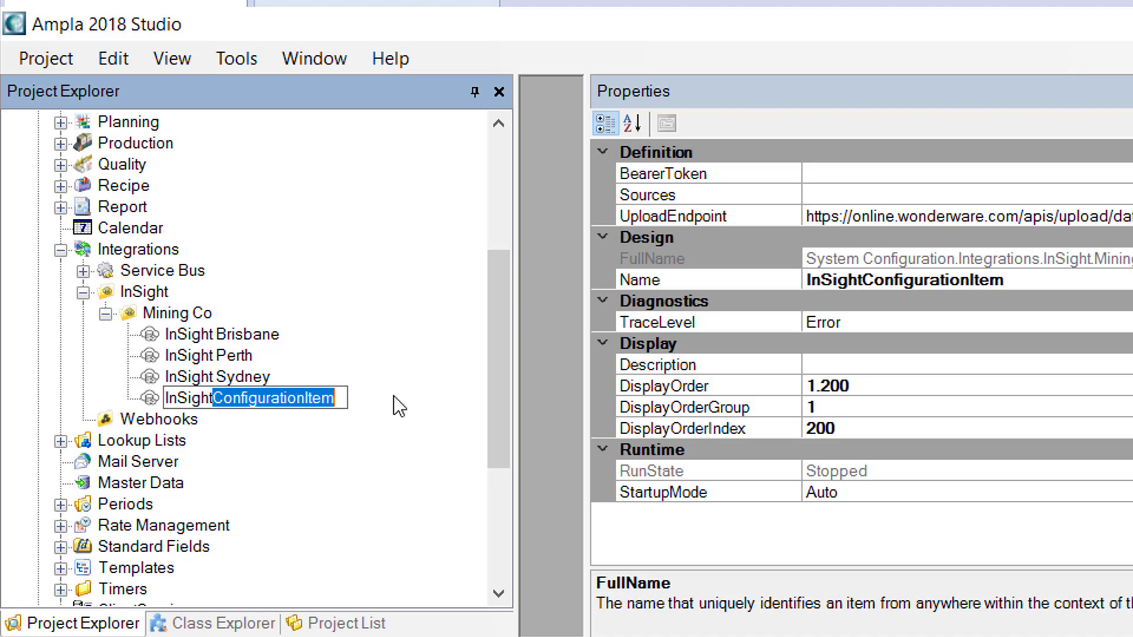
type("Darwin")
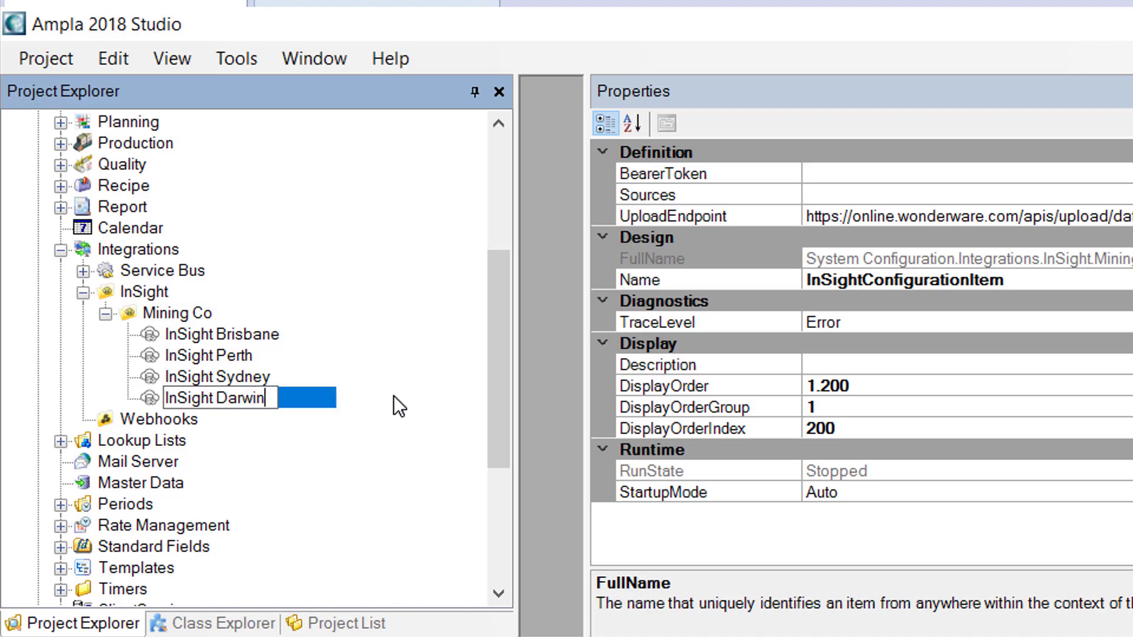
key("Return")
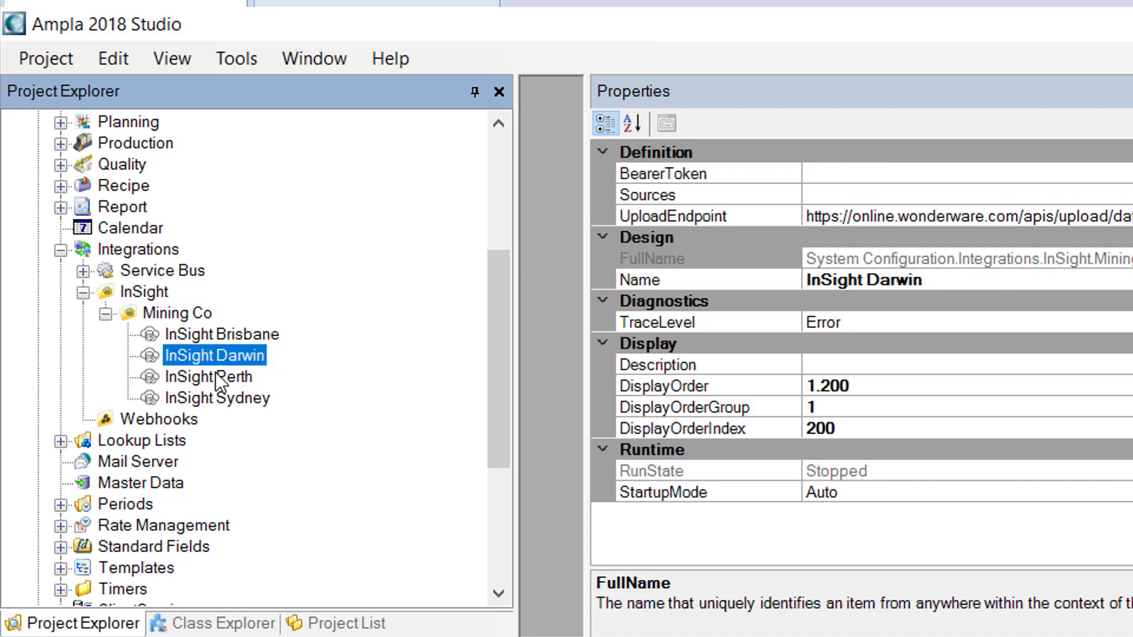
Set the Sources of InSight Darwin to the Operating State, Random 01 and Random 02 fields of Darwin's Production
left_click(868, 193)
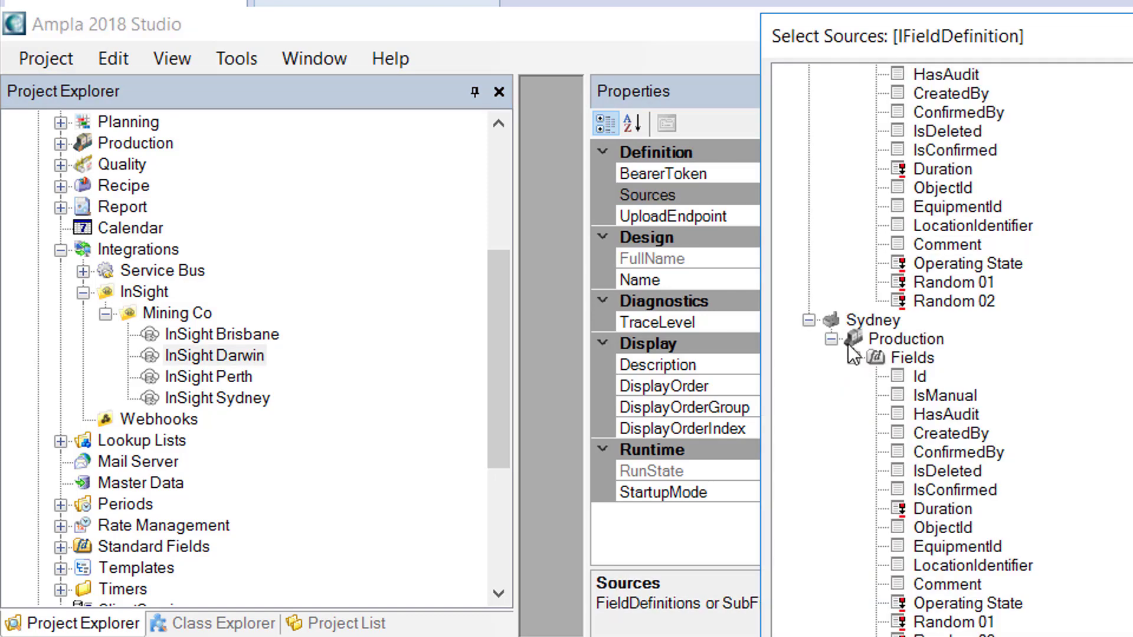
scroll(838, 348, "down", 1)
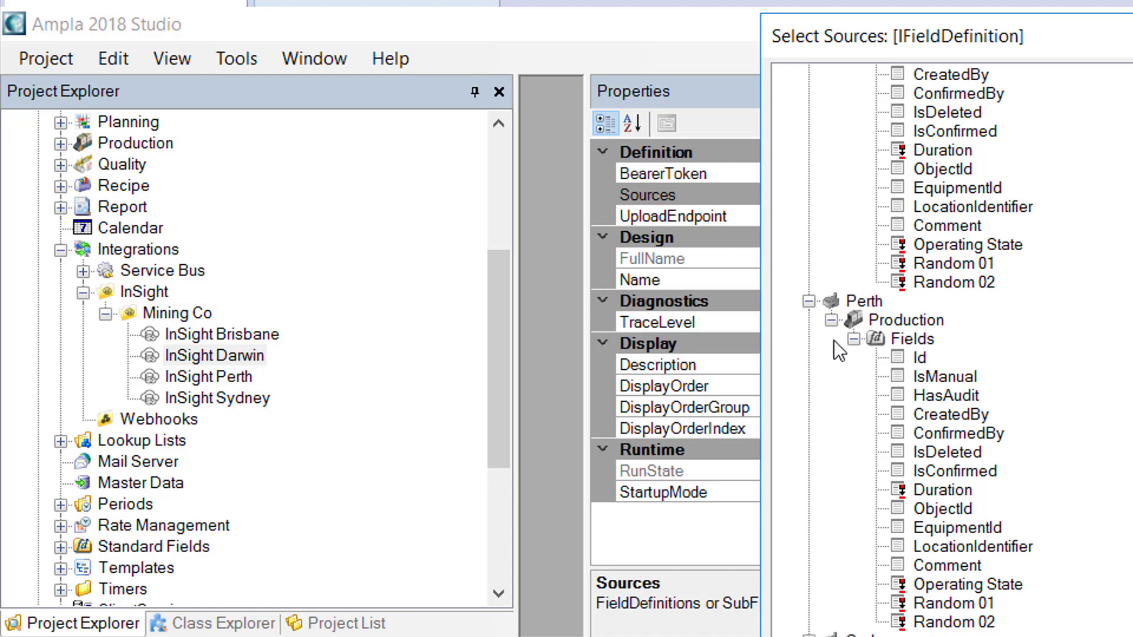
left_click(808, 301)
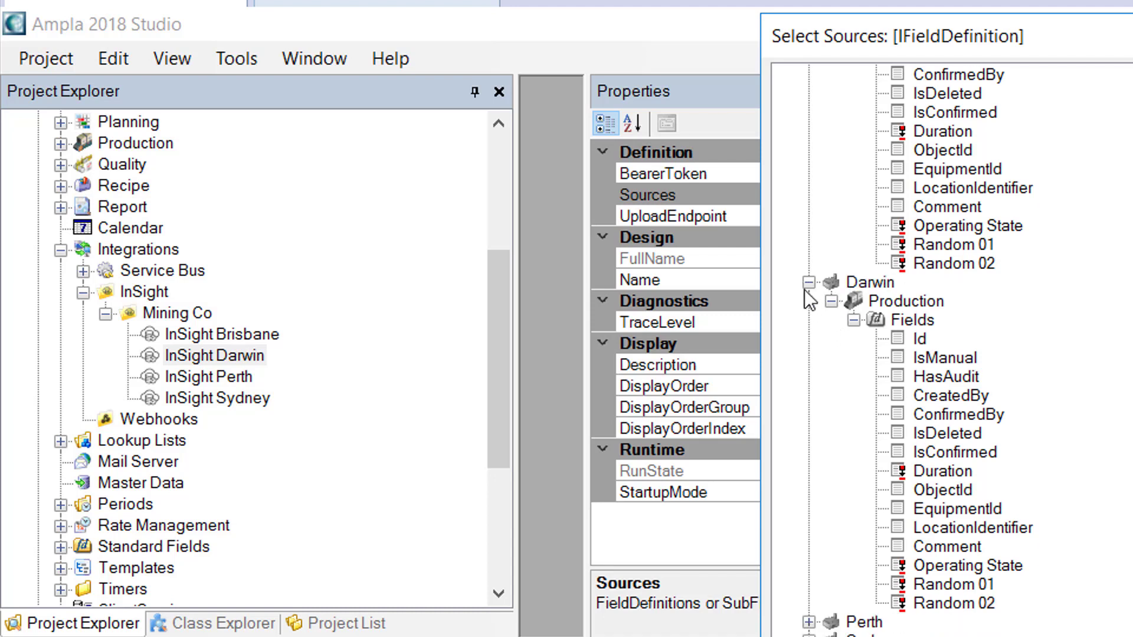
left_click(944, 566)
left_click(938, 586, "ctrl")
left_click(944, 604, "ctrl")
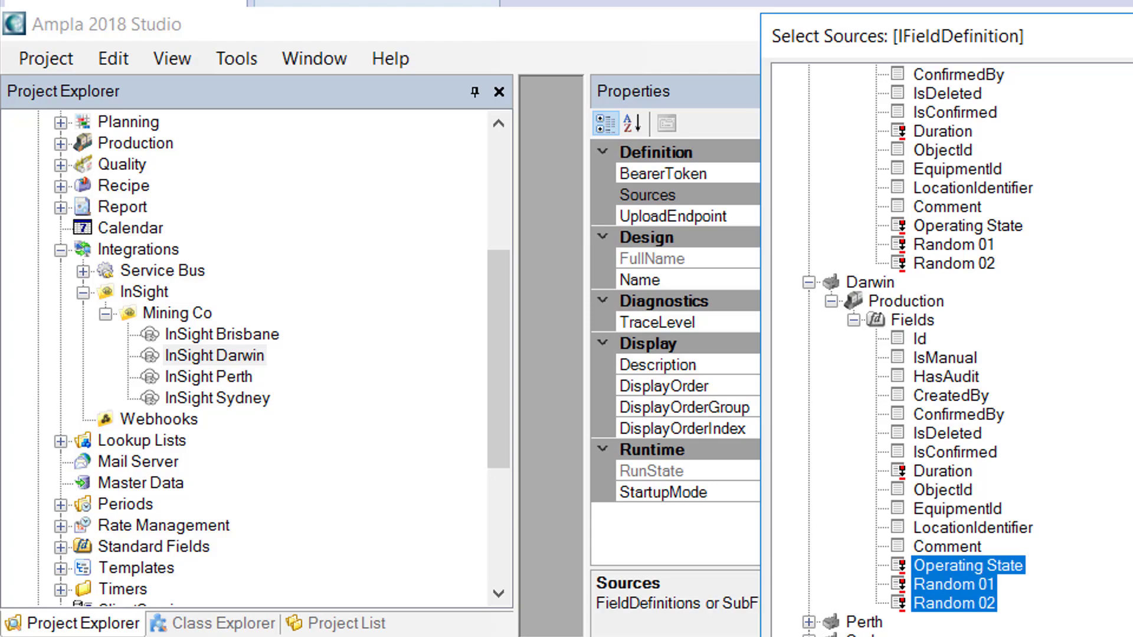
key("Return")
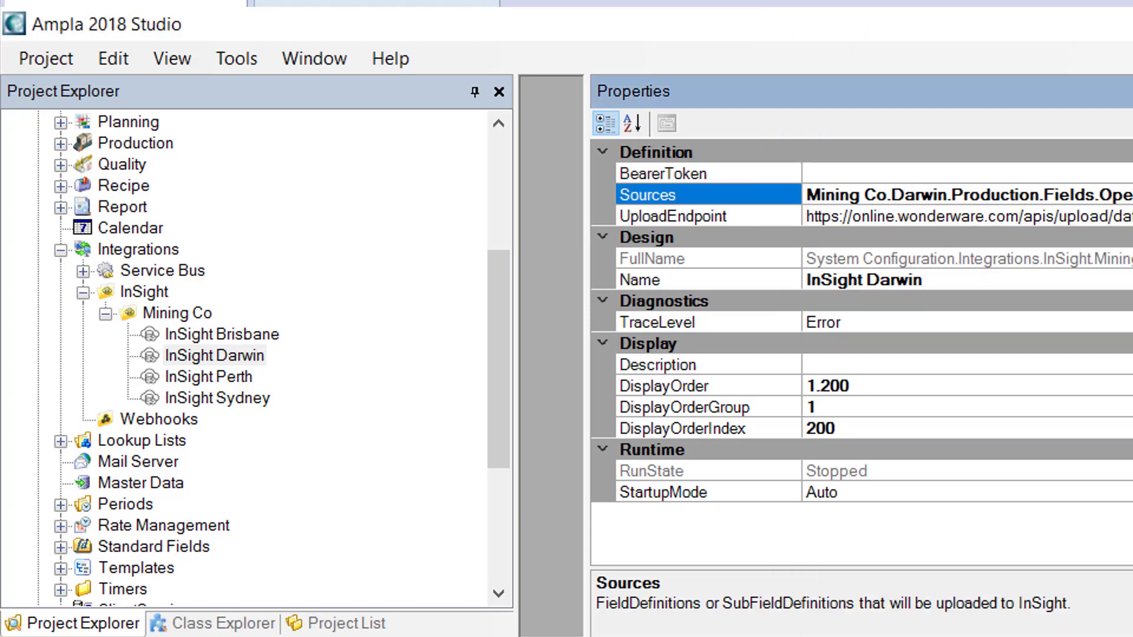
Switch to Wonderware Online InSight's Data Sources page and add a CSV/JSON data source named Ampla Insight Darwin
left_click(873, 167)
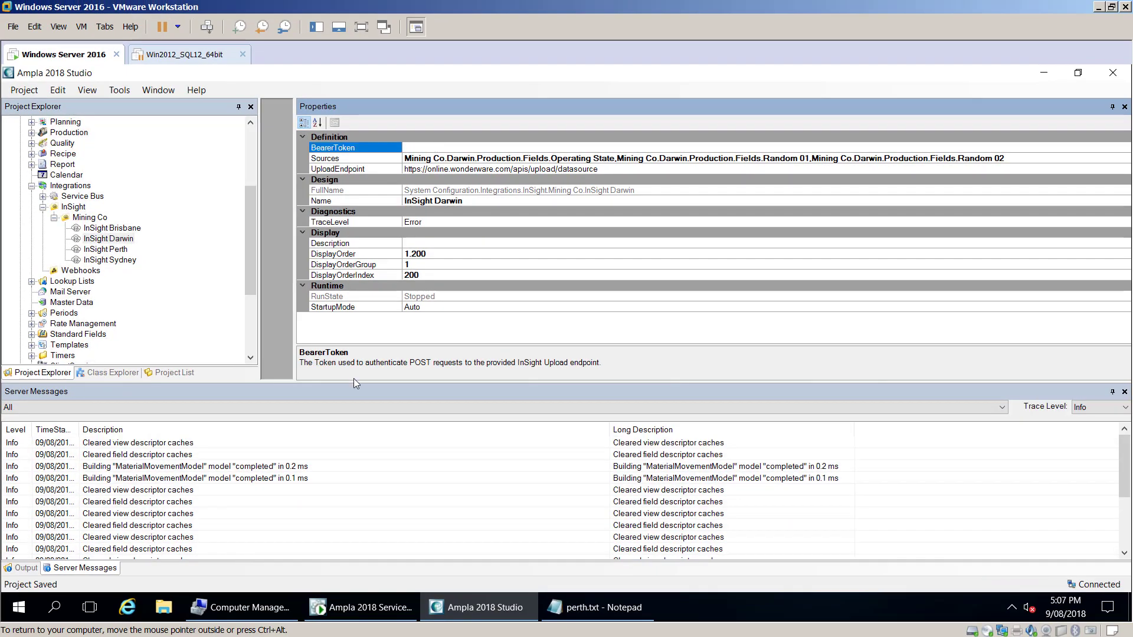
mouse_move(360, 608)
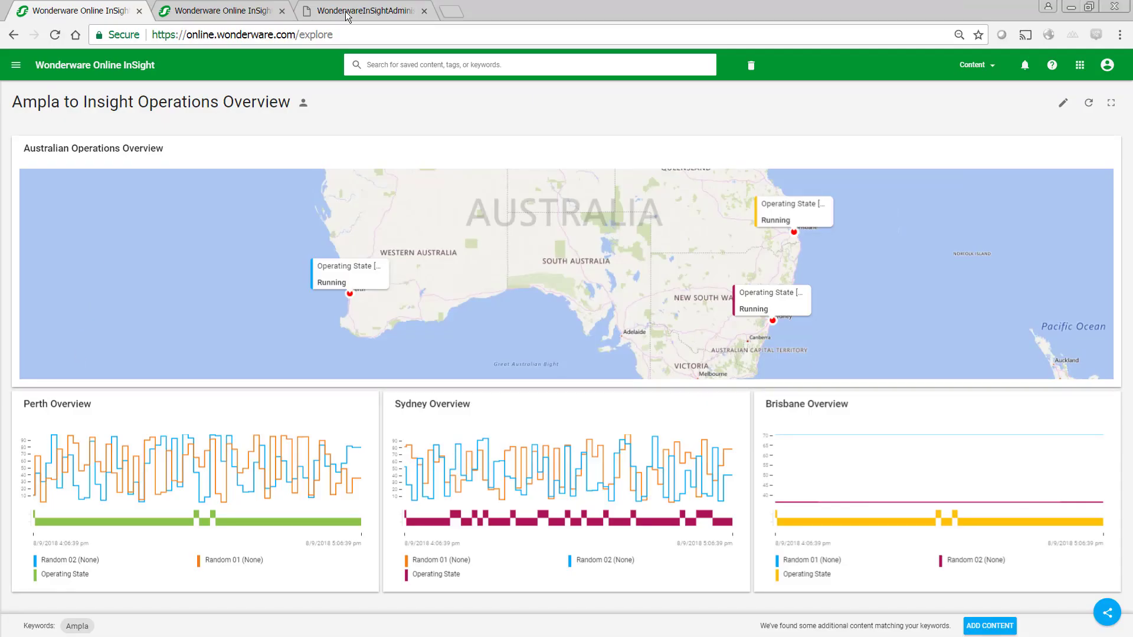
left_click(230, 16)
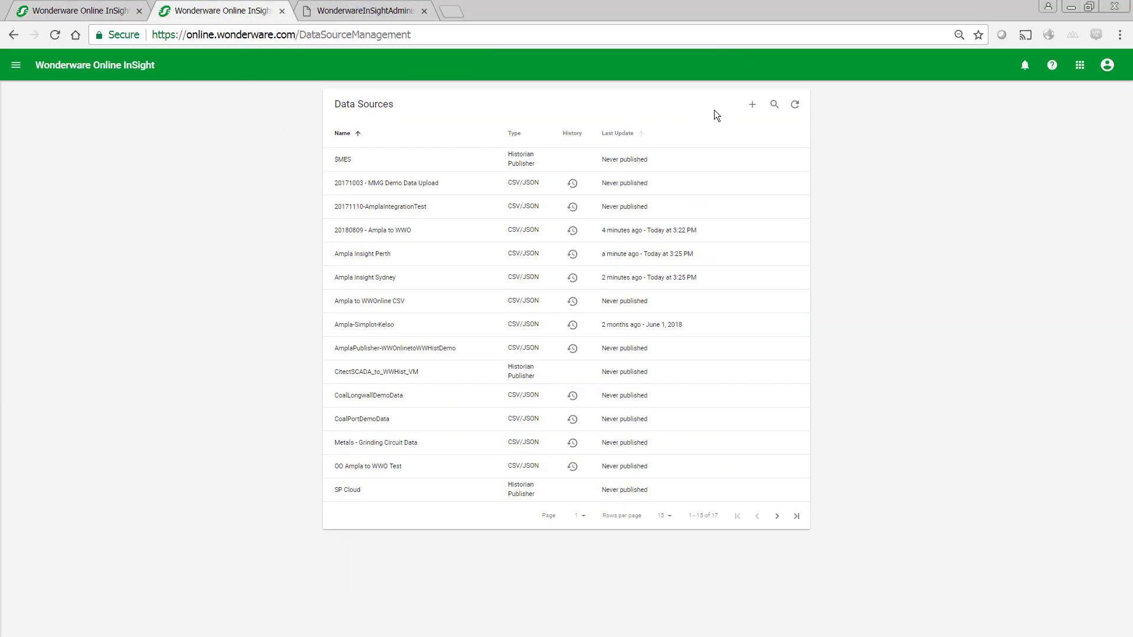
left_click(753, 108)
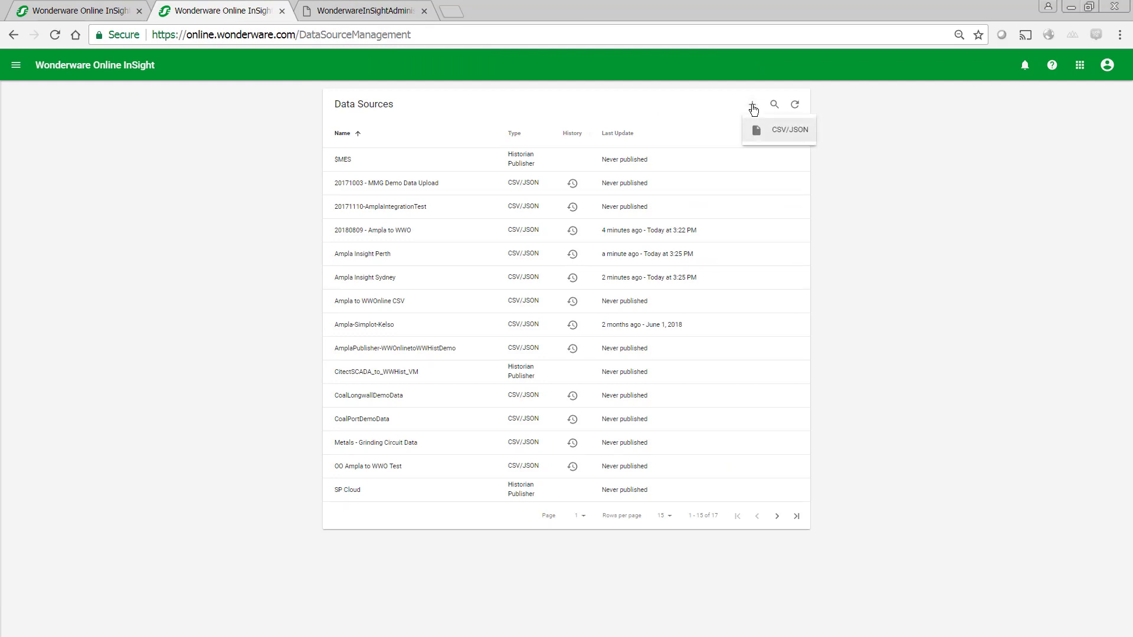
left_click(788, 127)
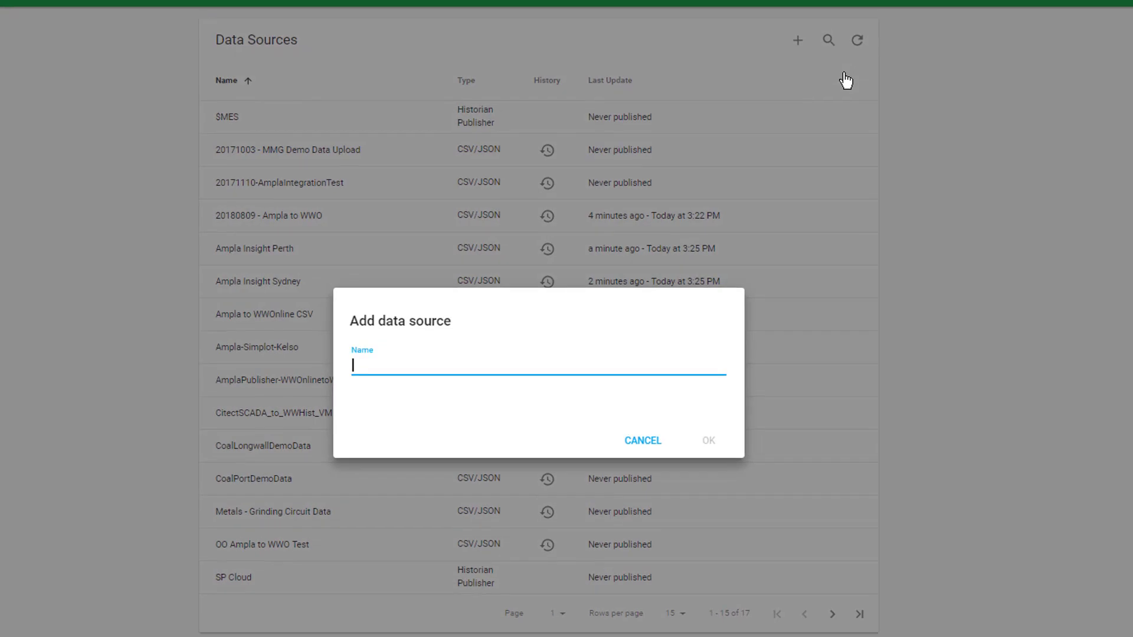
type("Ampla ")
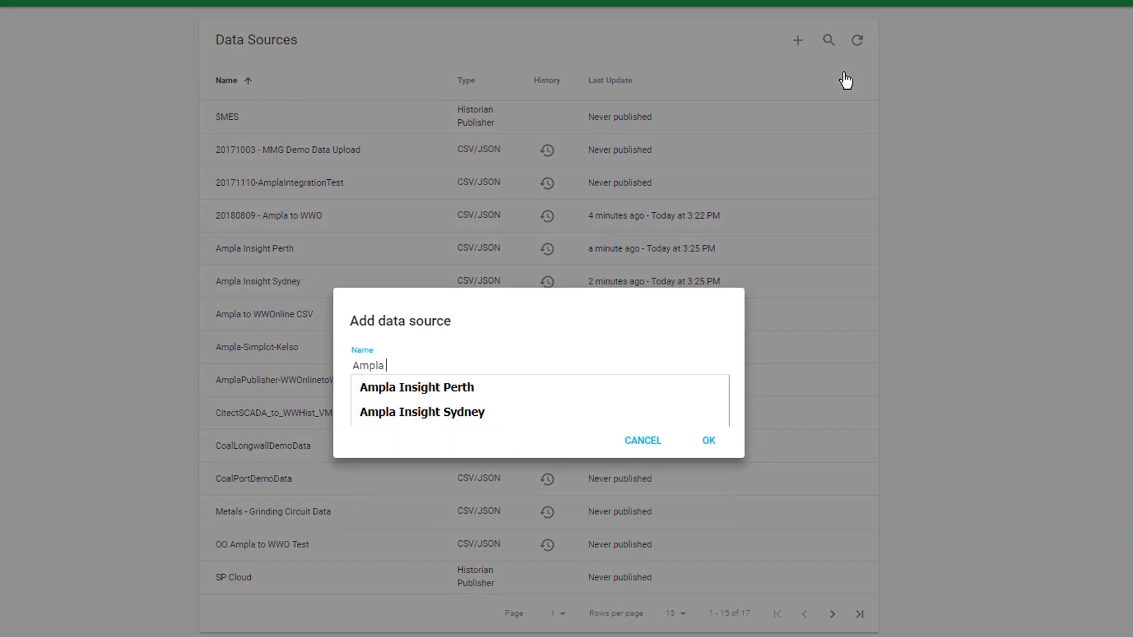
type("Insight Darwin")
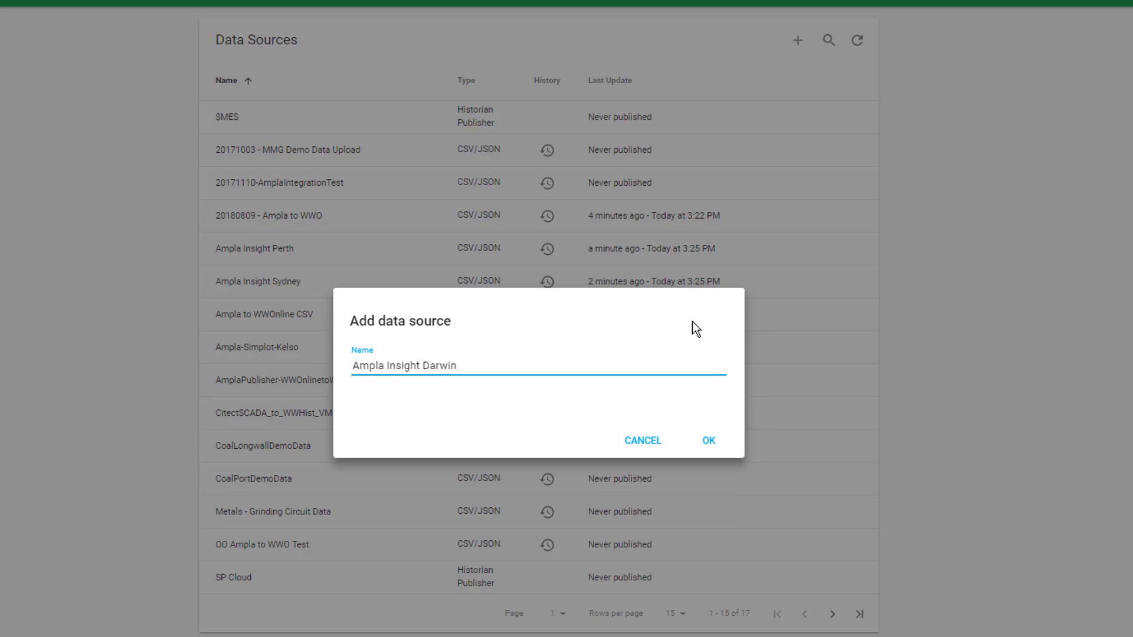
left_click(708, 441)
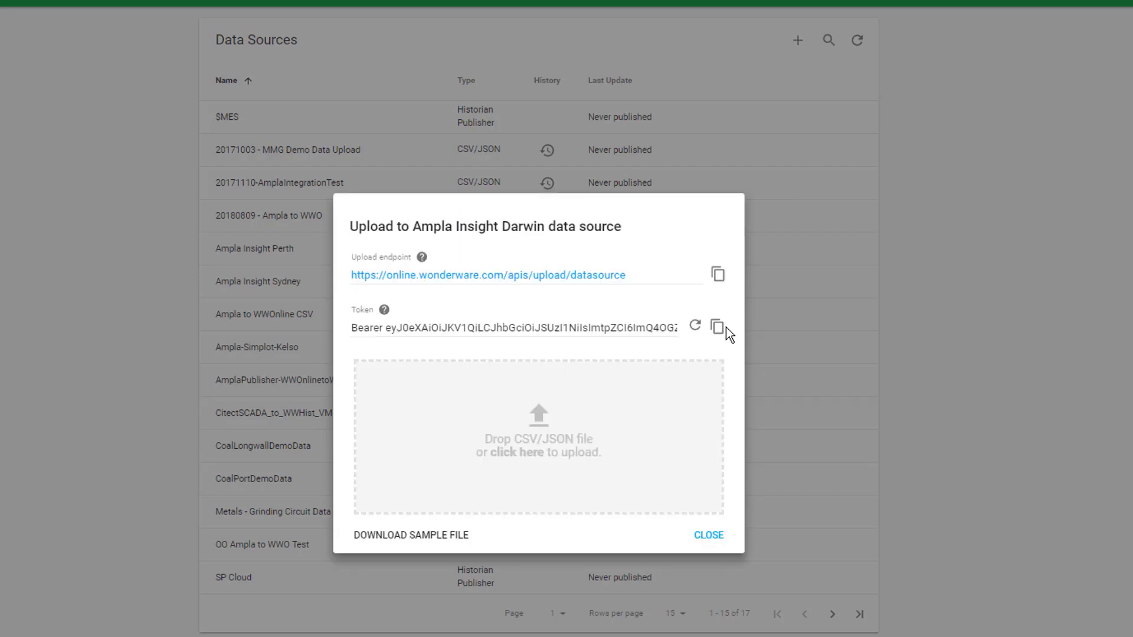
Copy the new data source's token, paste it as InSight Darwin's BearerToken in Ampla Studio, and save the project
left_click(726, 329)
right_click(659, 324)
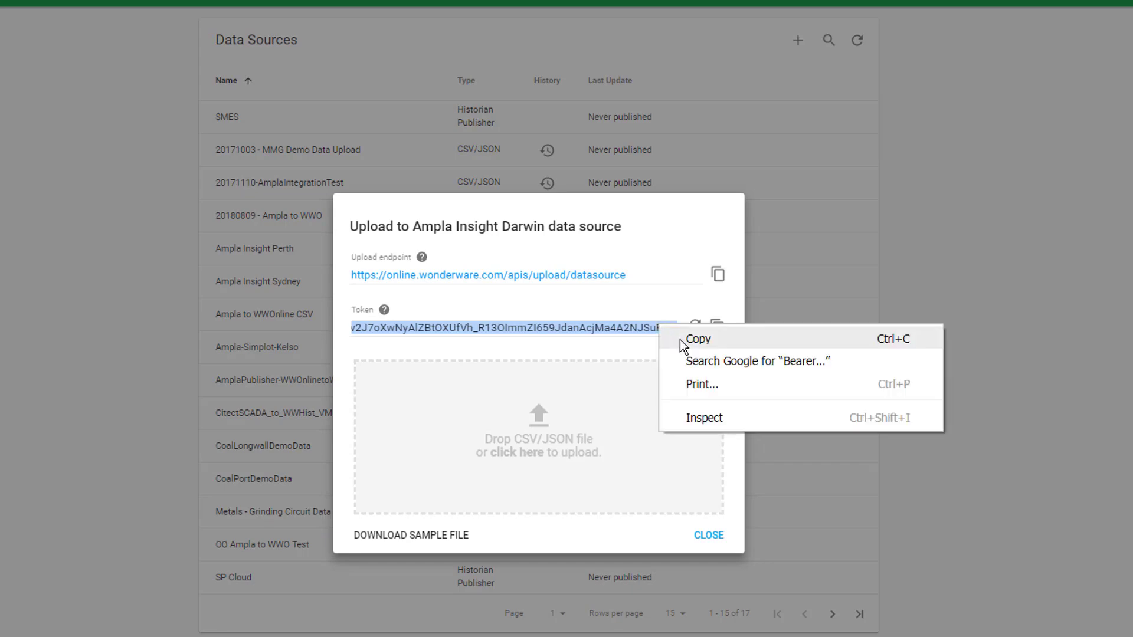
left_click(696, 341)
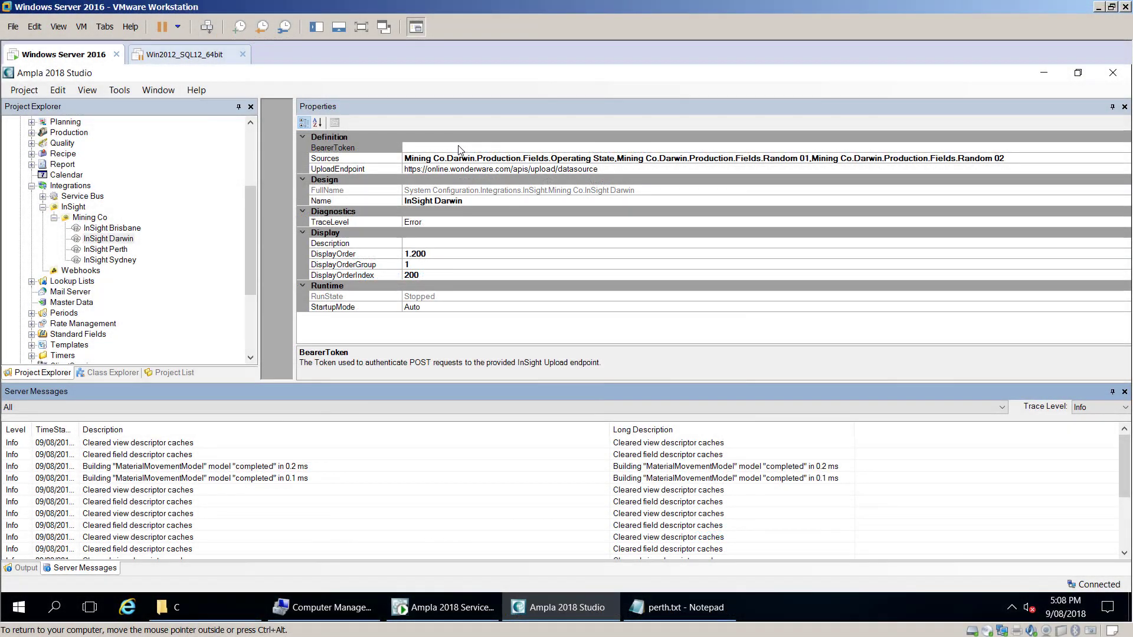
left_click(460, 150)
right_click(460, 150)
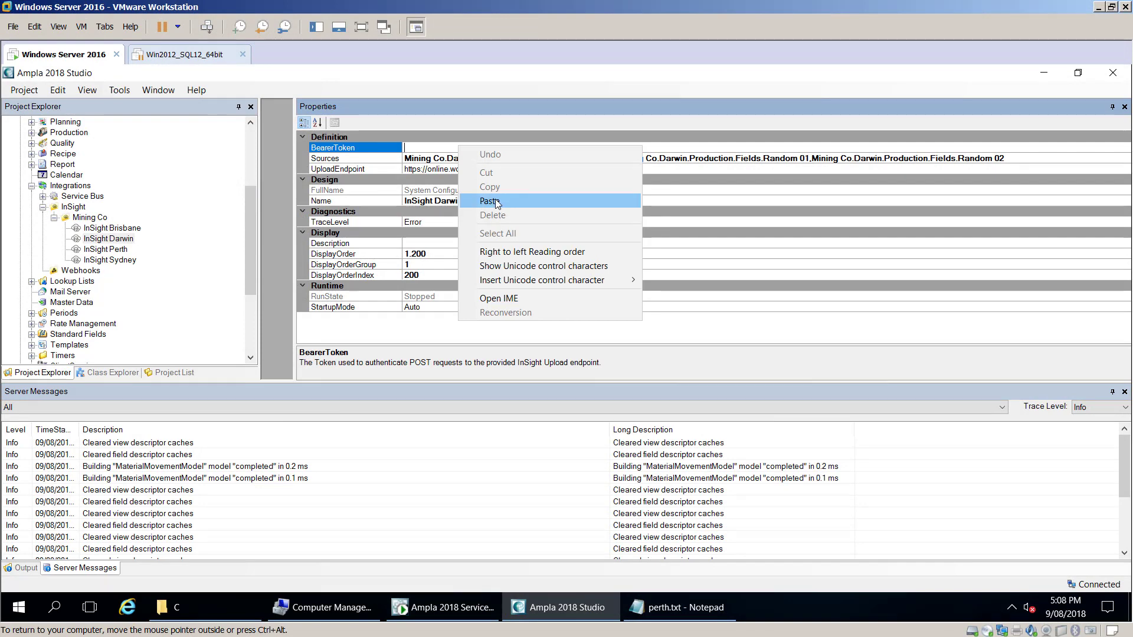
left_click(496, 202)
left_click(470, 169)
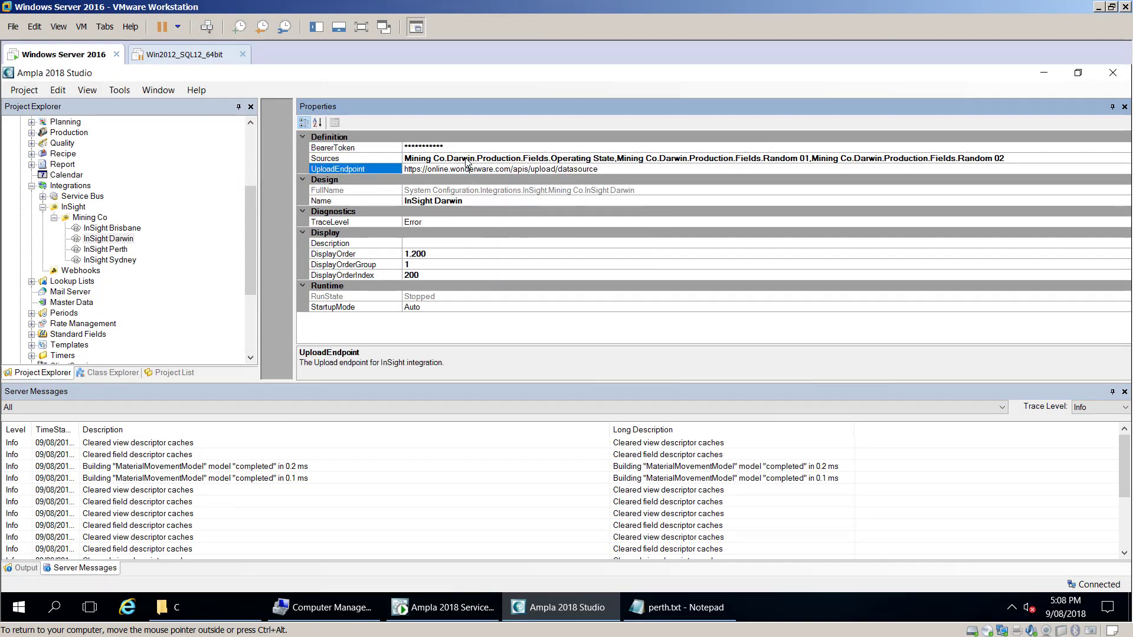
left_click(466, 159)
key("ctrl+s")
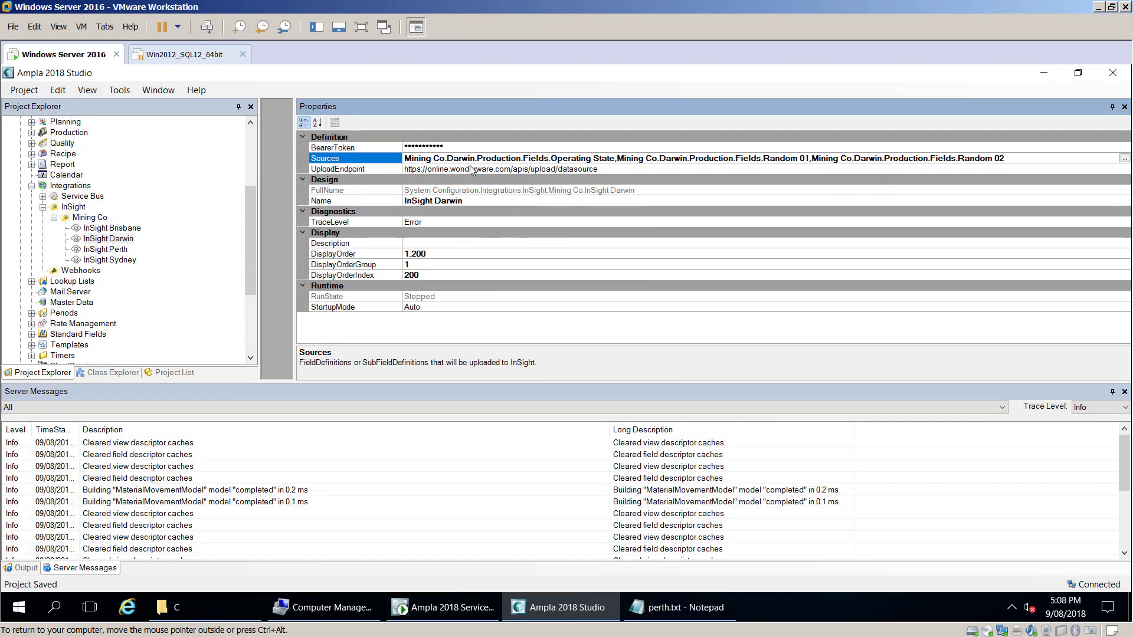
Start the InSight Darwin item and the whole WWO_Integrate project
right_click(114, 242)
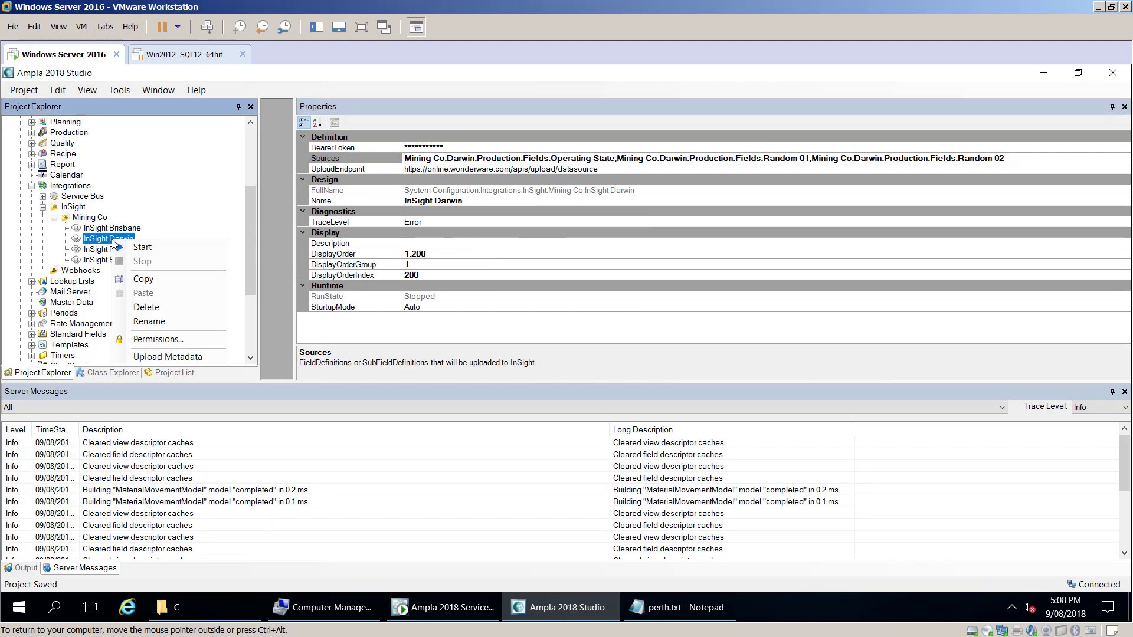
left_click(136, 251)
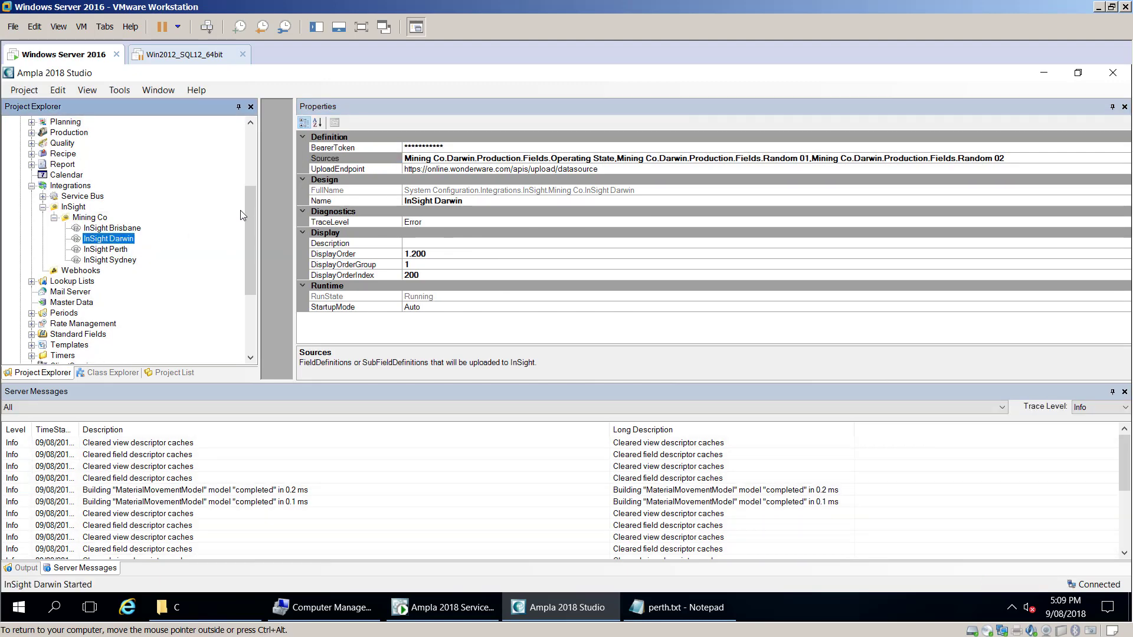
left_click_drag(250, 202, 250, 139)
right_click(59, 121)
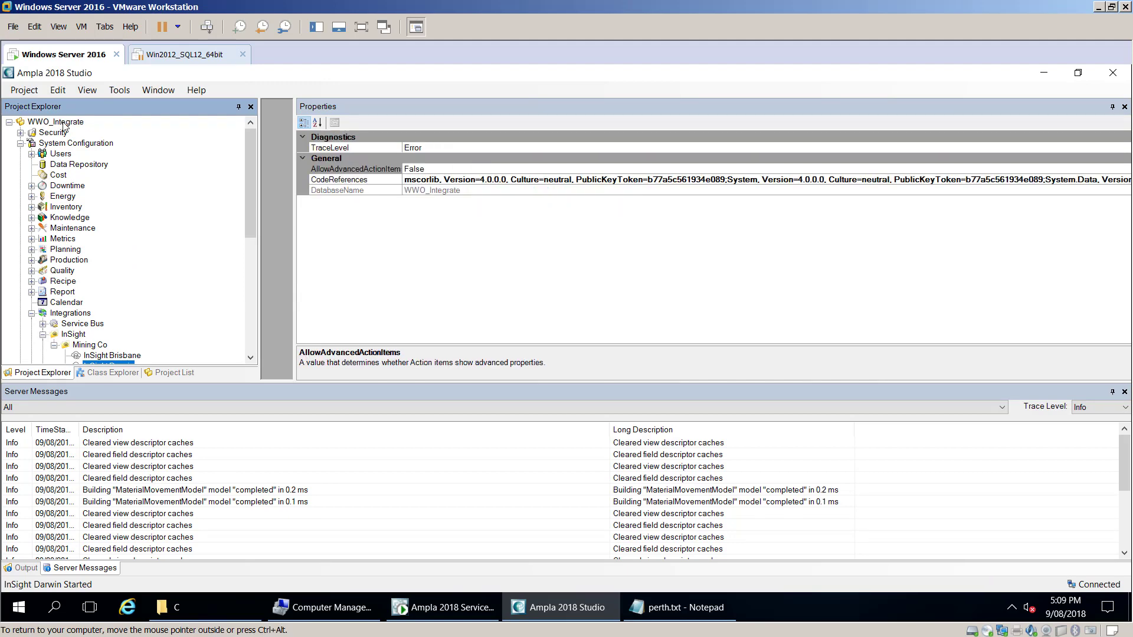
left_click(95, 140)
Upload the metadata of InSight Darwin from the Mining Co folder to InSight
scroll(251, 229, "down", 5)
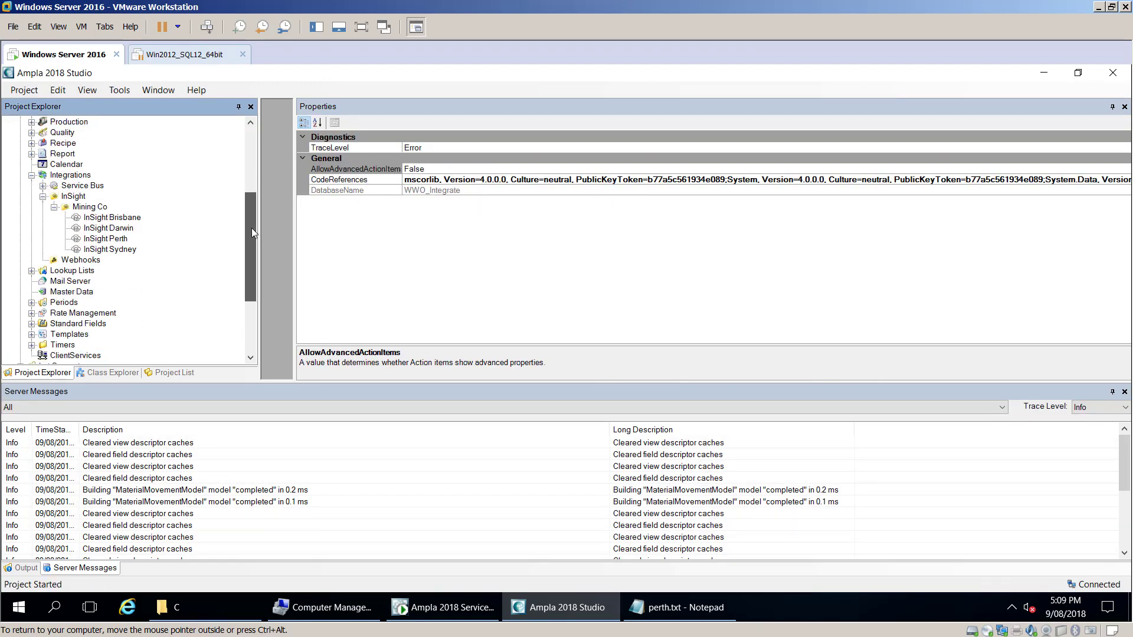
left_click(119, 197)
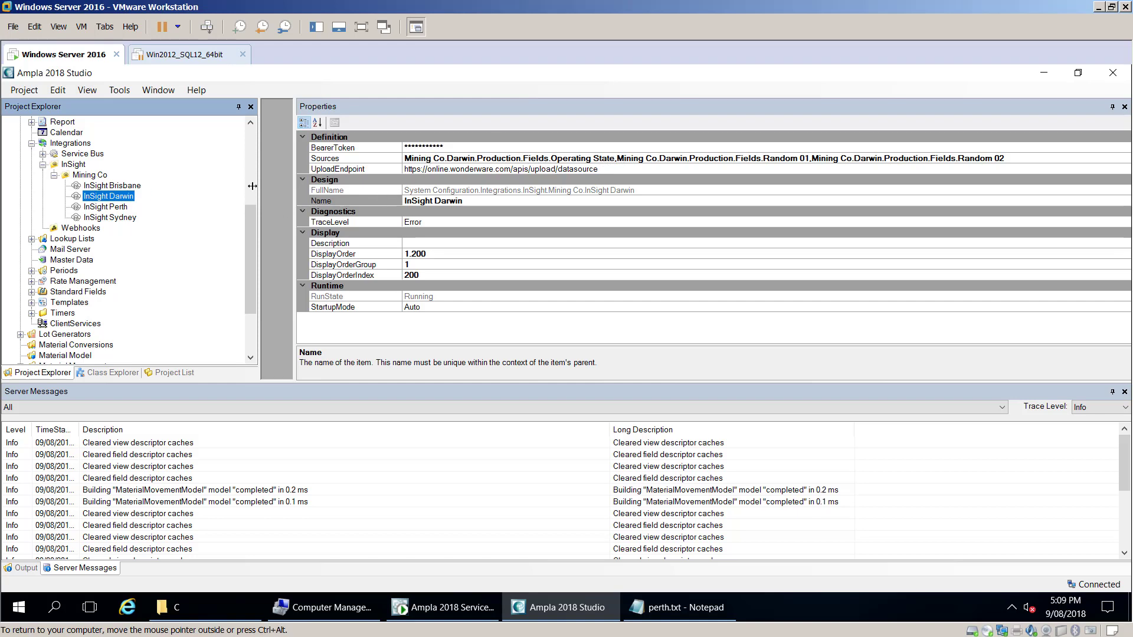
right_click(127, 201)
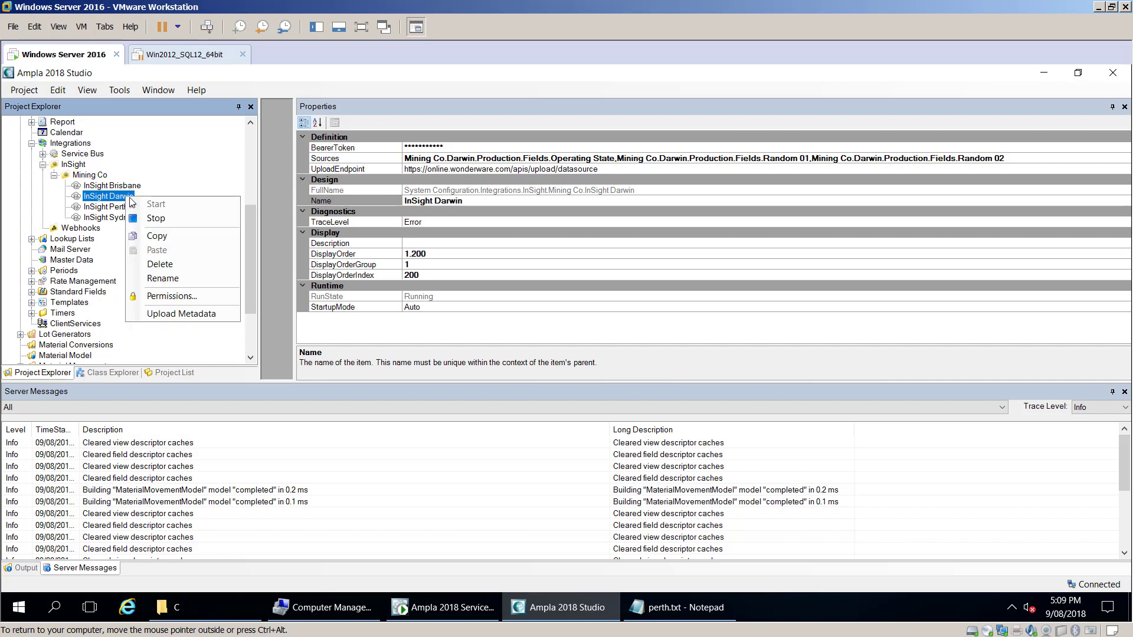
left_click(171, 317)
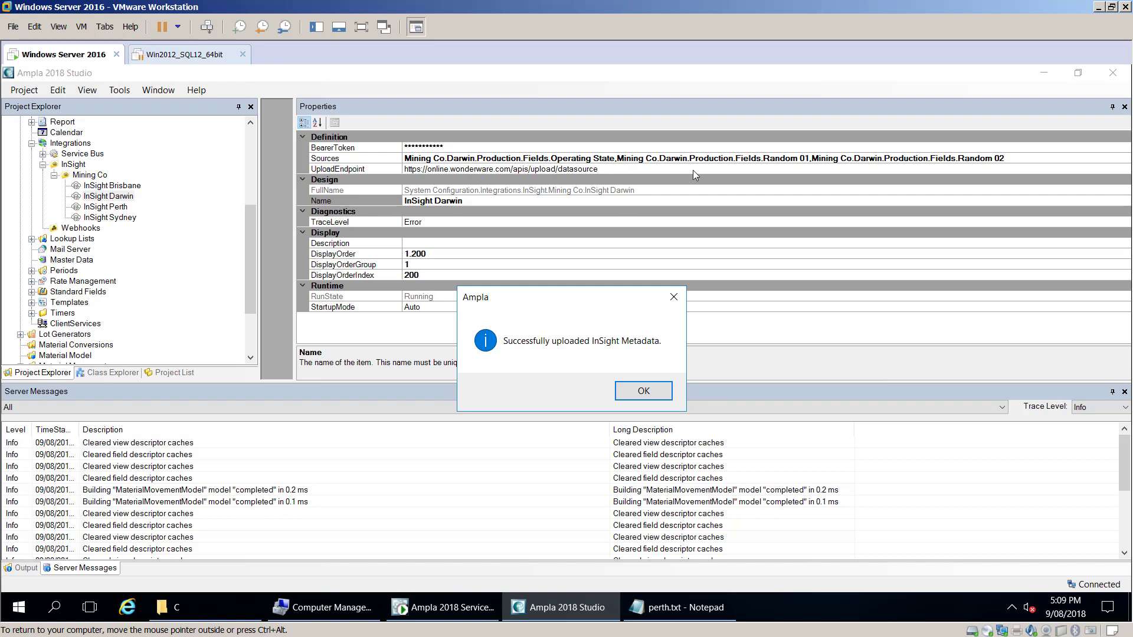
left_click(643, 392)
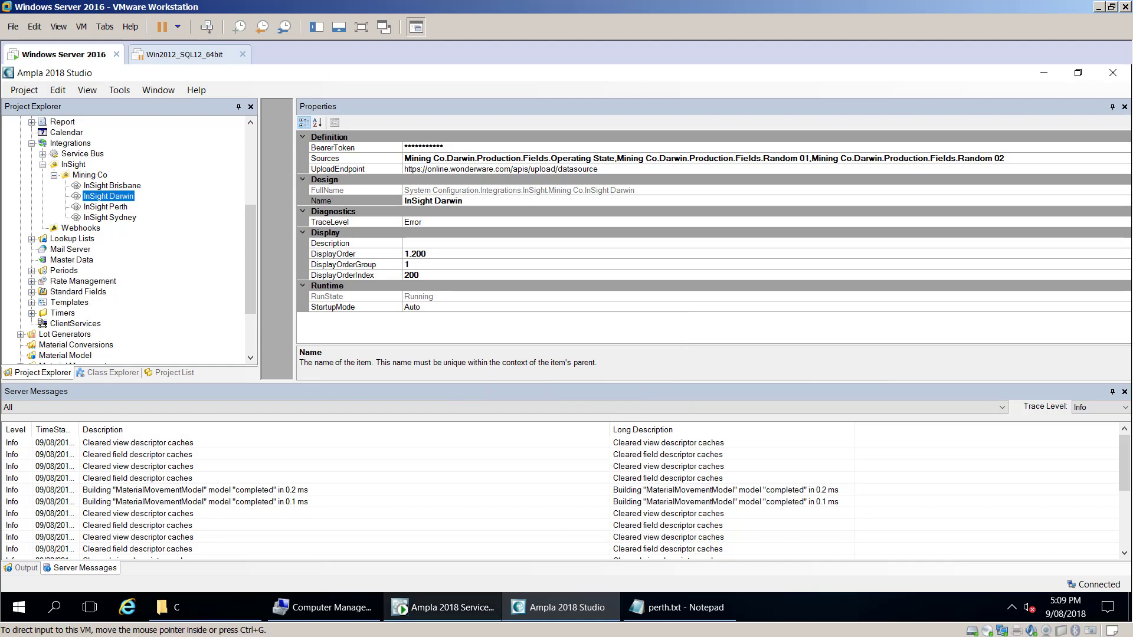
Switch to the browser, refresh the InSight data source list, and import all tags into the InSight Administrator workbook
mouse_move(443, 607)
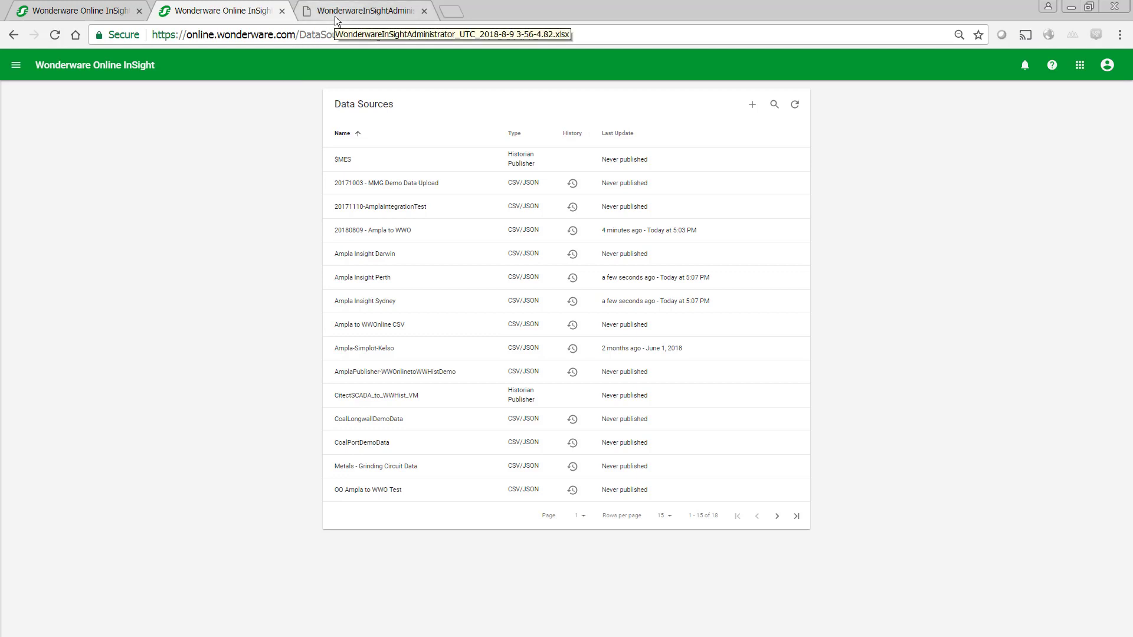
left_click(795, 105)
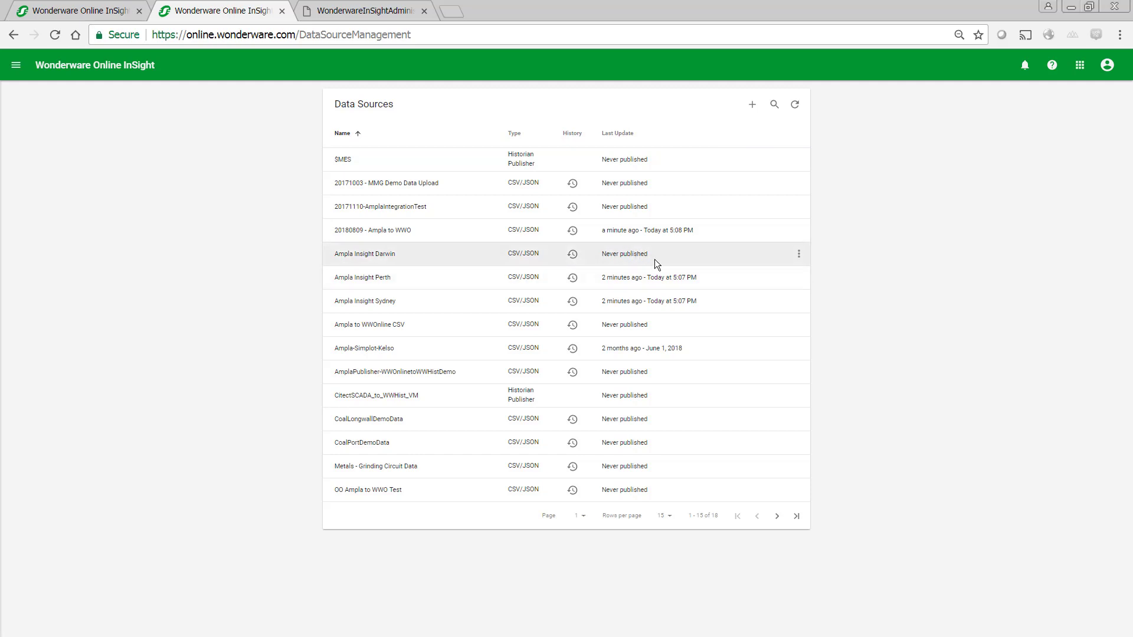
left_click(357, 12)
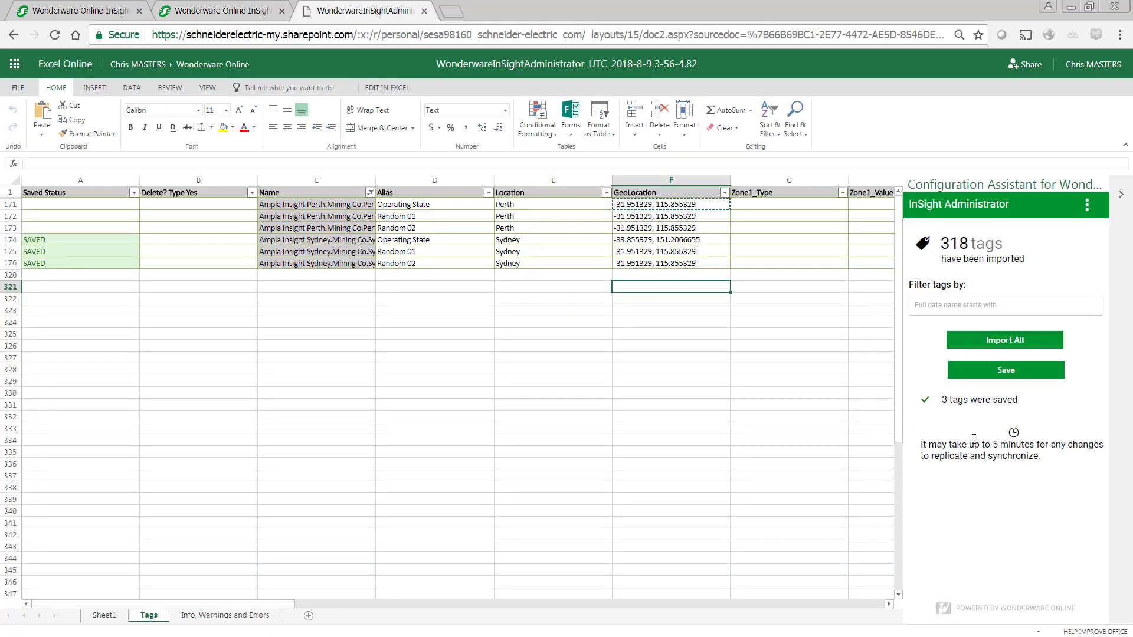
left_click(1018, 340)
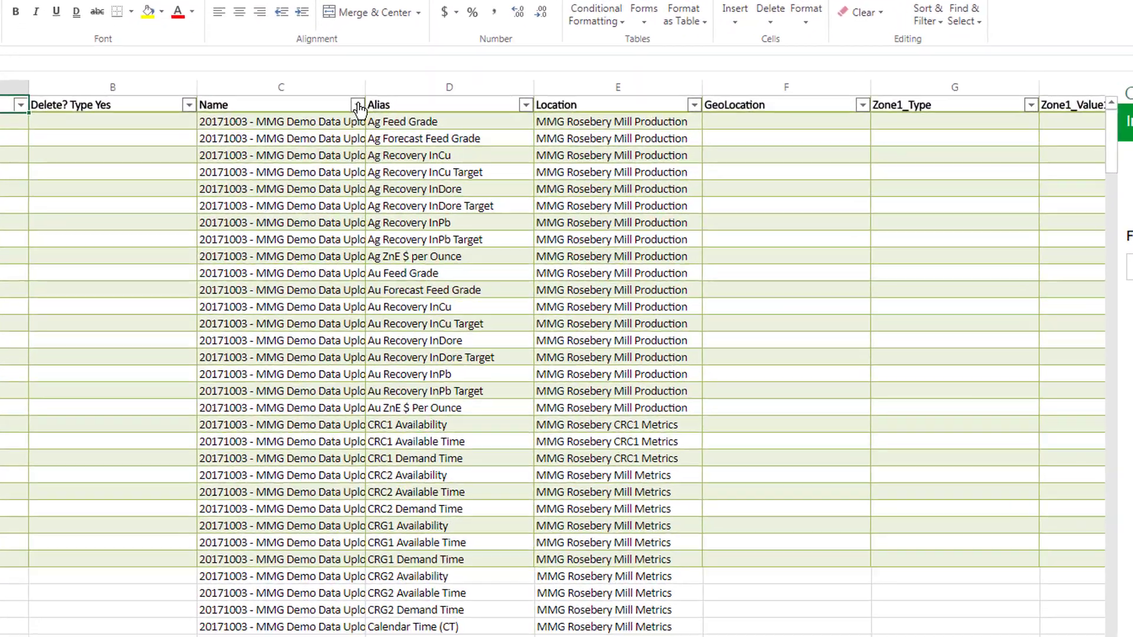
Filter the Tags sheet's Name column to entries containing Insight
left_click(368, 192)
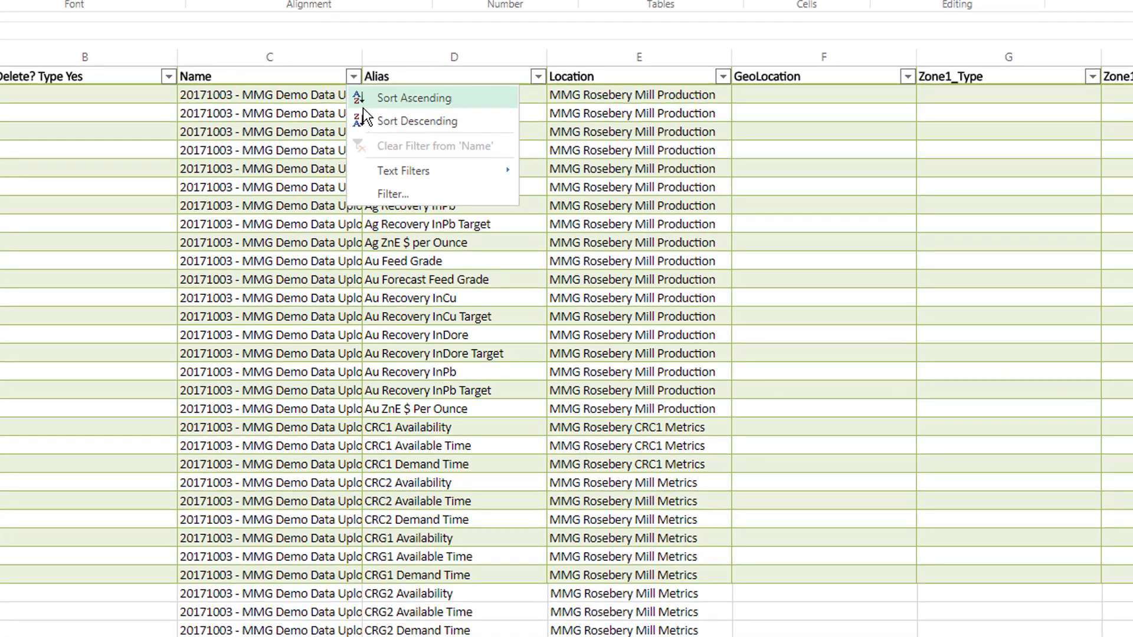
mouse_move(504, 168)
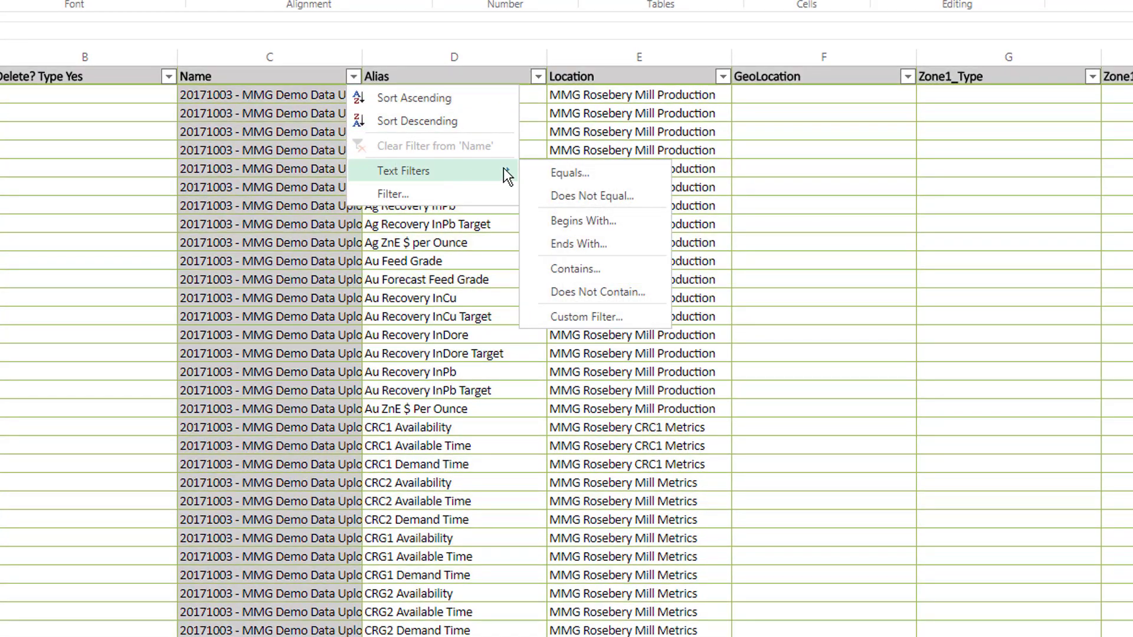
left_click(586, 270)
type("Insight")
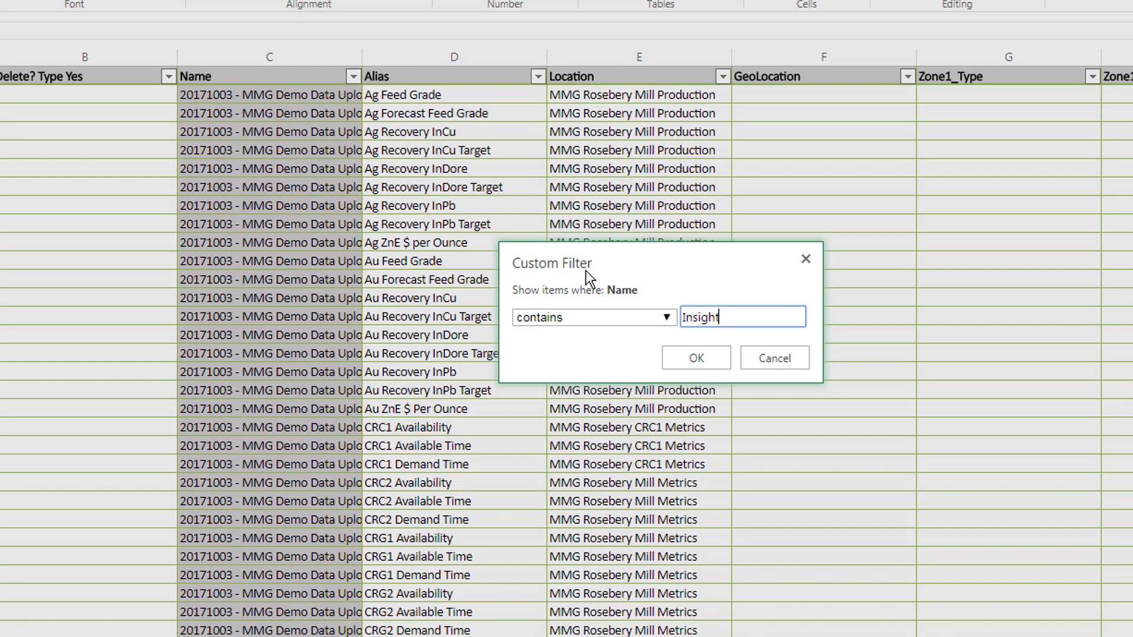
key("Return")
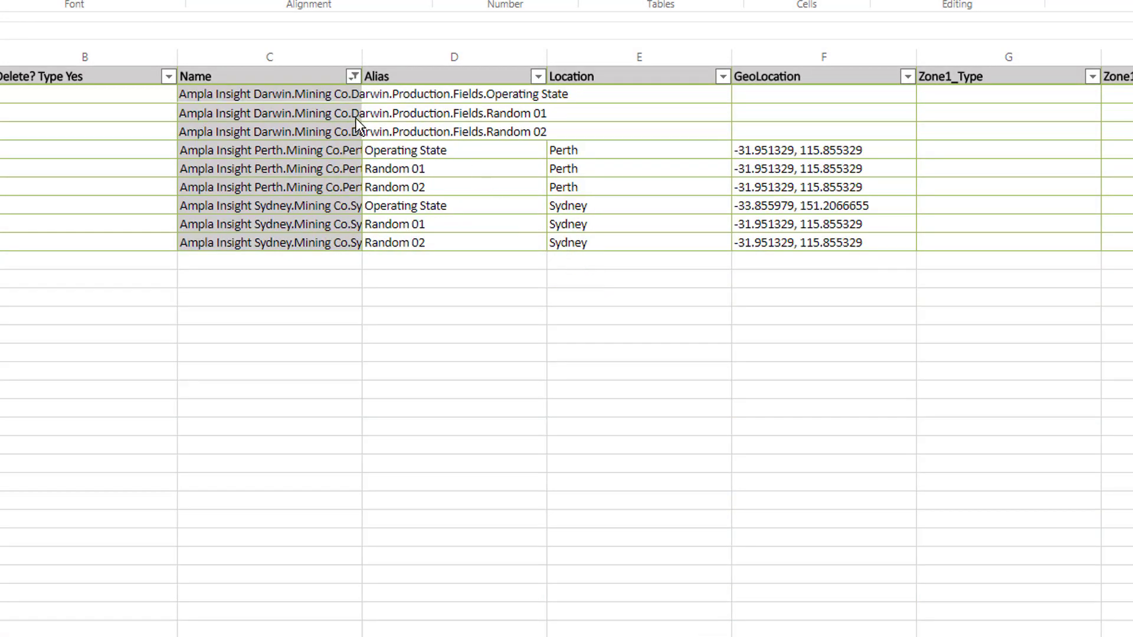
Enter the aliases Operating State, Random 01 and Random 02 for the three matching Ampla Insight Darwin tags
left_click(407, 97)
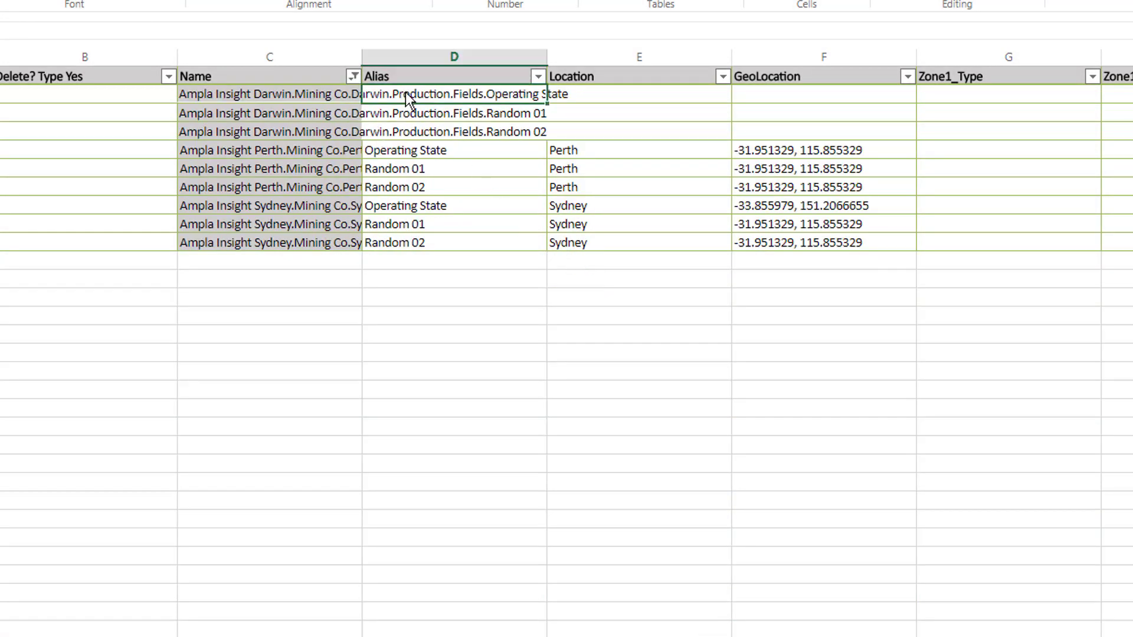
type("Operating St")
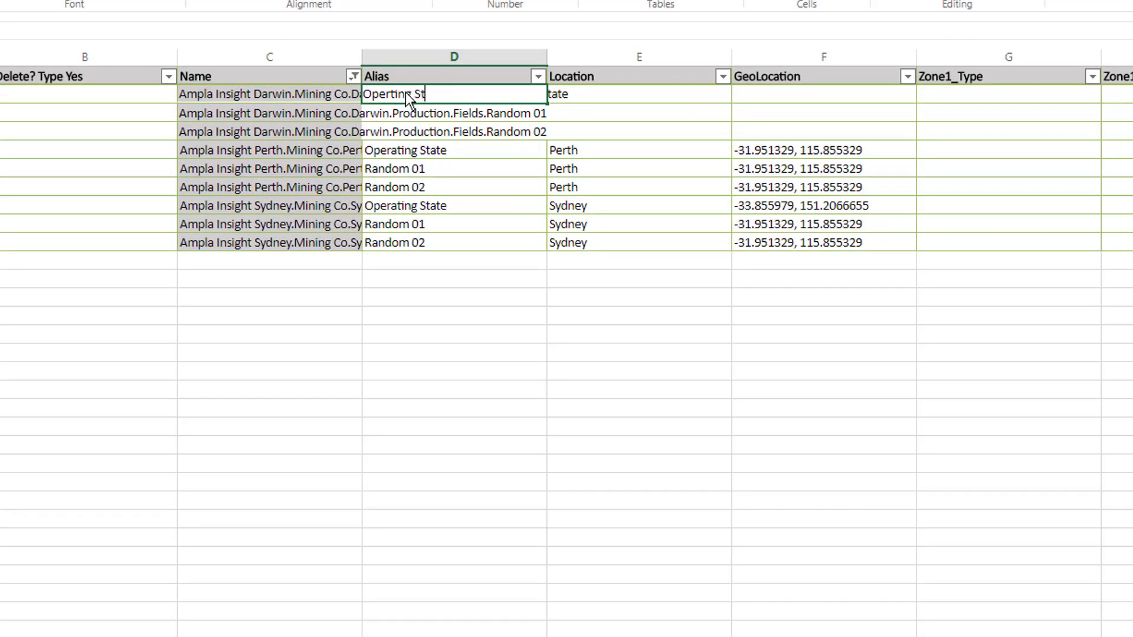
type("ate")
left_click(388, 93)
type("a")
left_click(410, 114)
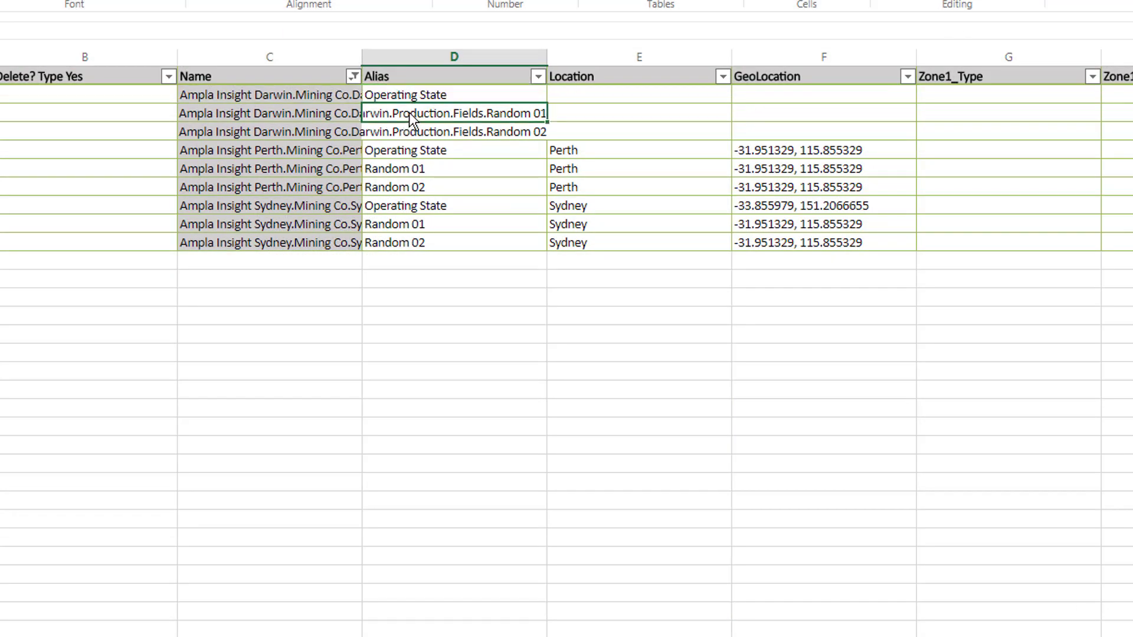
type("Random 01")
left_click(413, 132)
type("R")
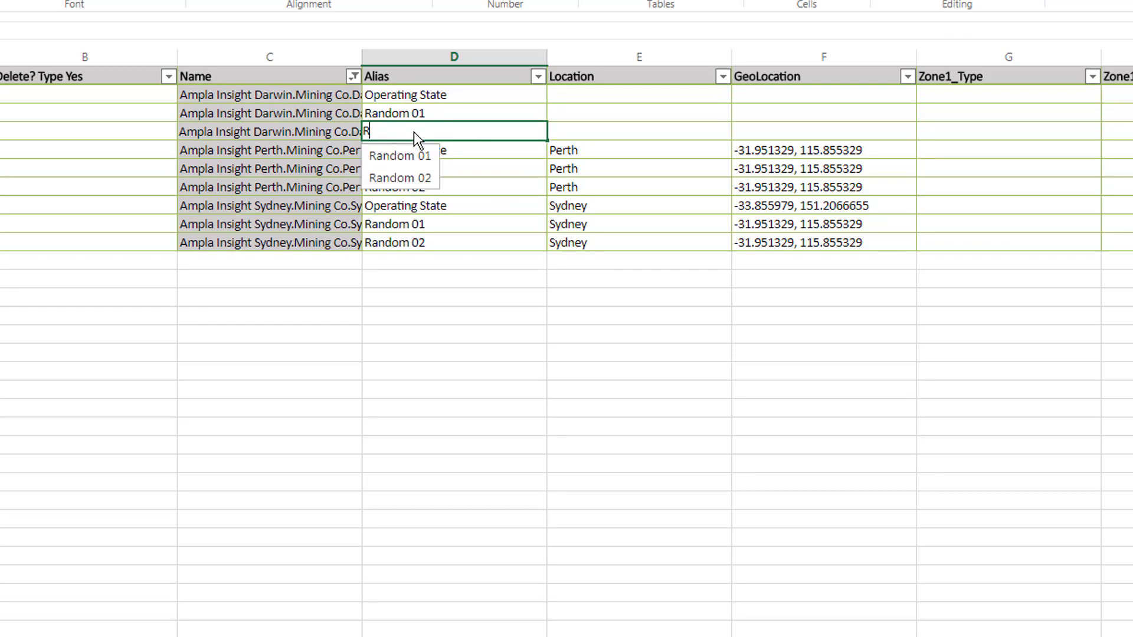
type("andom 02")
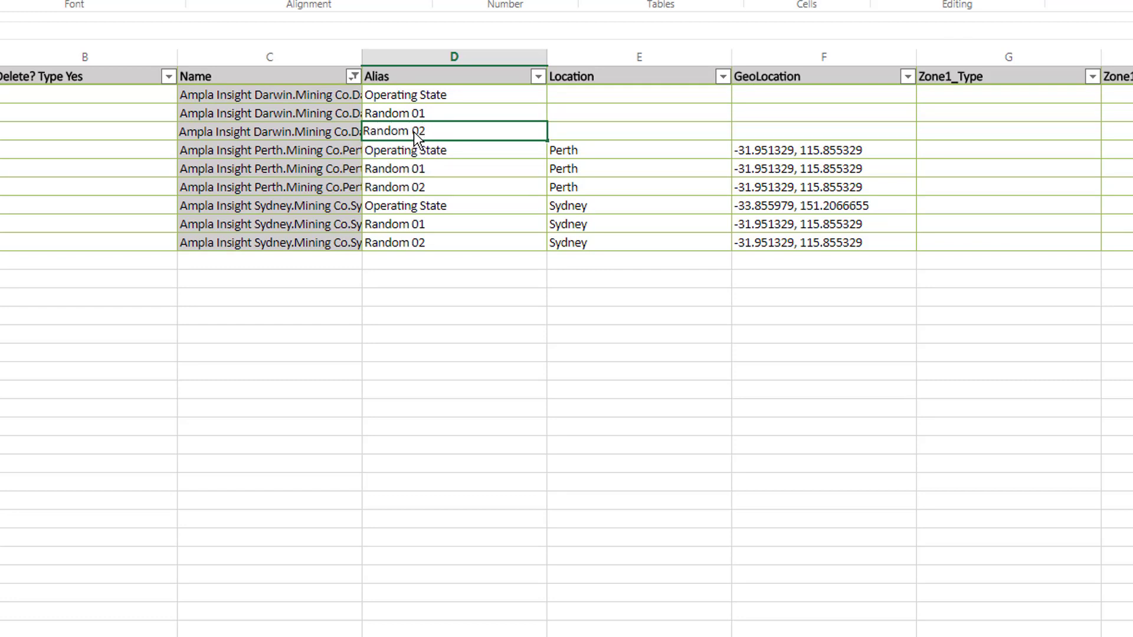
Enter Darwin as the location of the three Ampla Insight Darwin tags
left_click(560, 102)
type("Darwin")
key("Return")
type("Darwin")
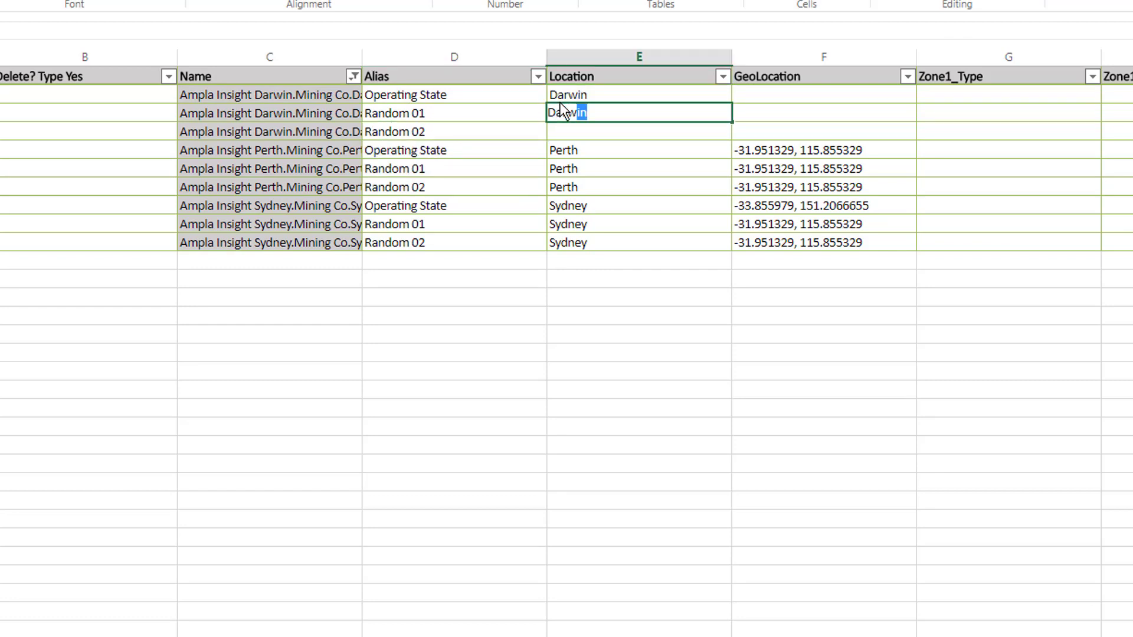
key("Return")
type("Darwin")
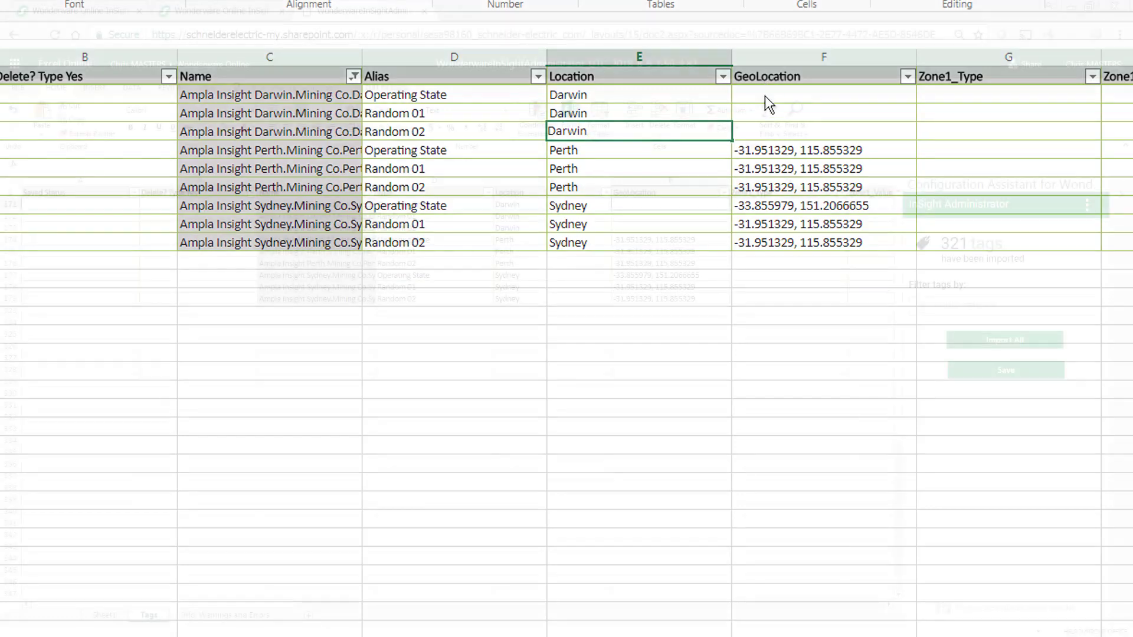
Set the geolocation of all three Ampla Insight Darwin tags to -12.4499982, 130.833333
left_click(765, 96)
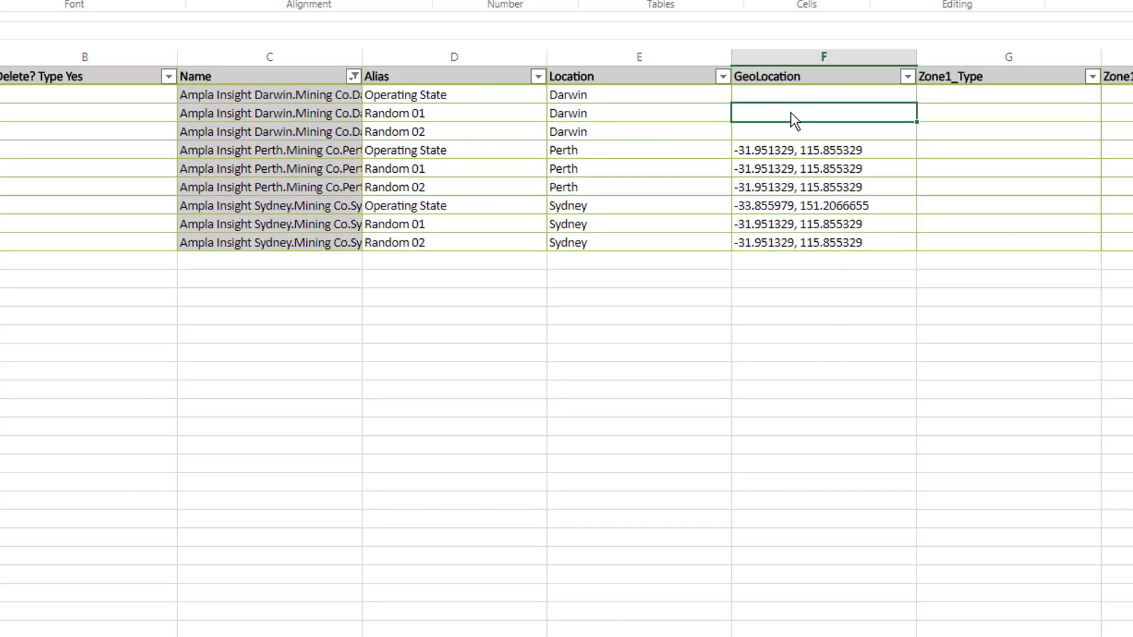
double_click(796, 97)
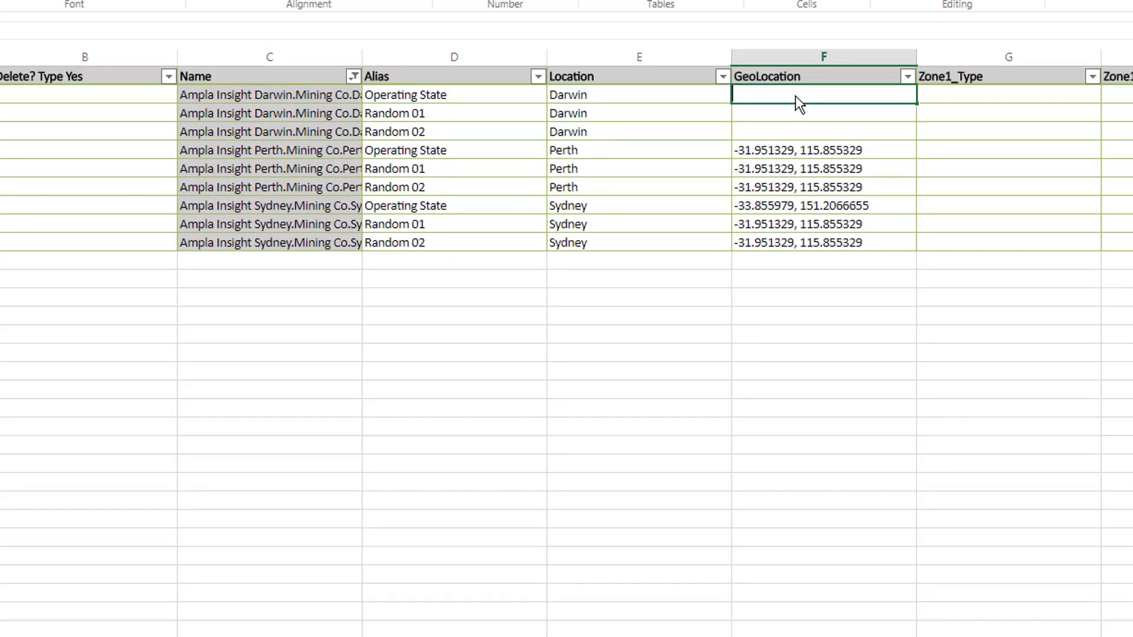
type("-12.4499982, 130.833333")
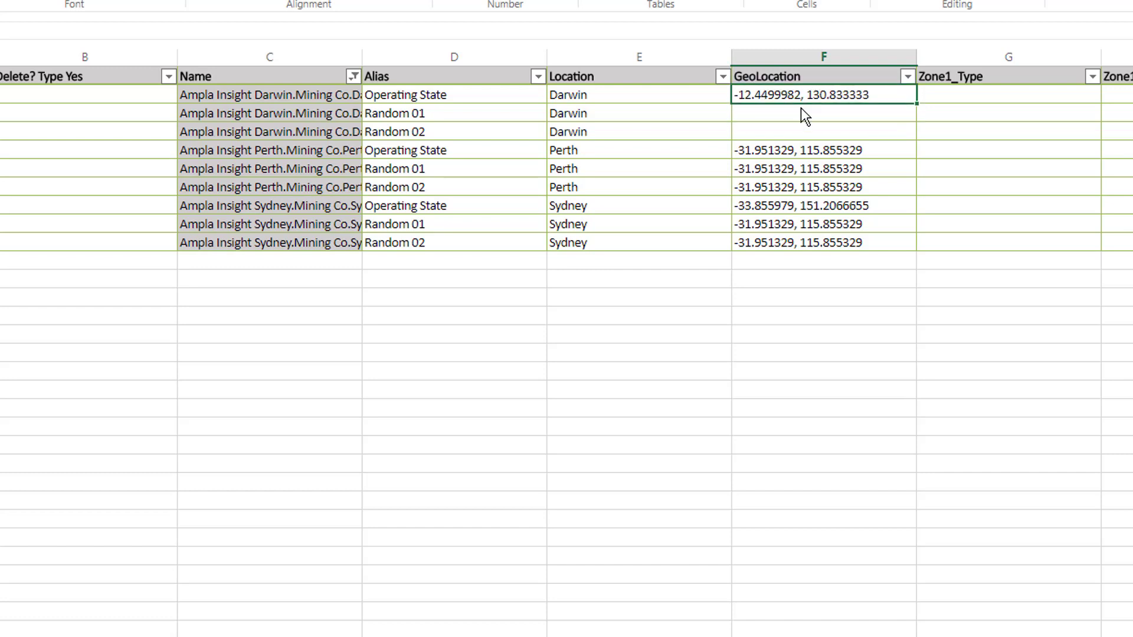
key("shift+Home")
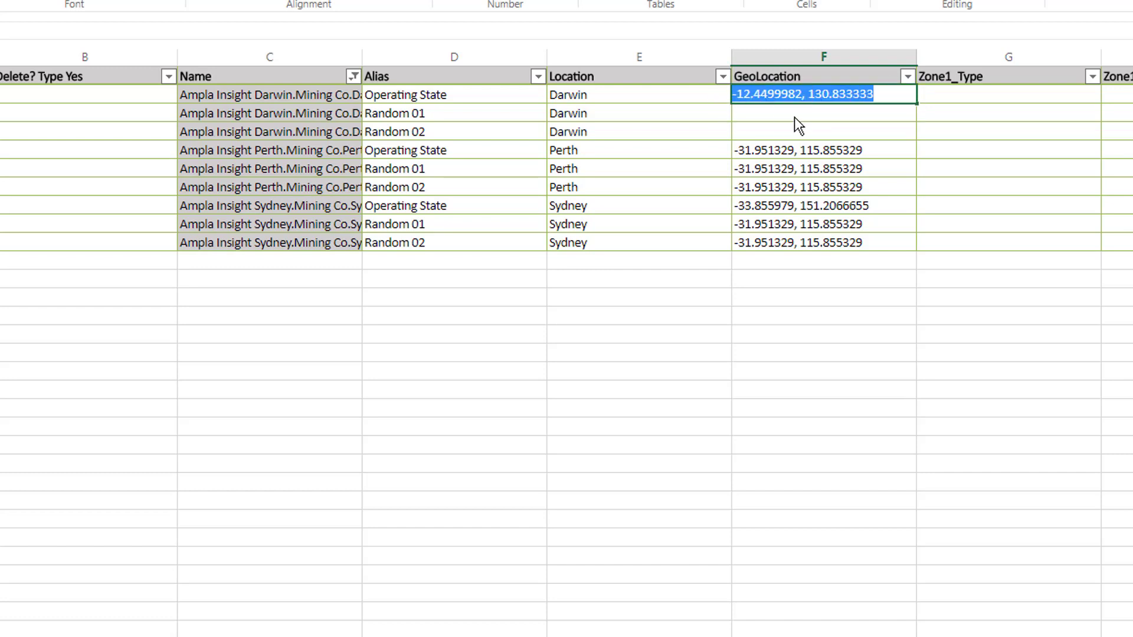
key("ctrl+c")
key("Return")
key("ctrl+v")
key("Return")
key("ctrl+v")
left_click(809, 170)
left_click(824, 297)
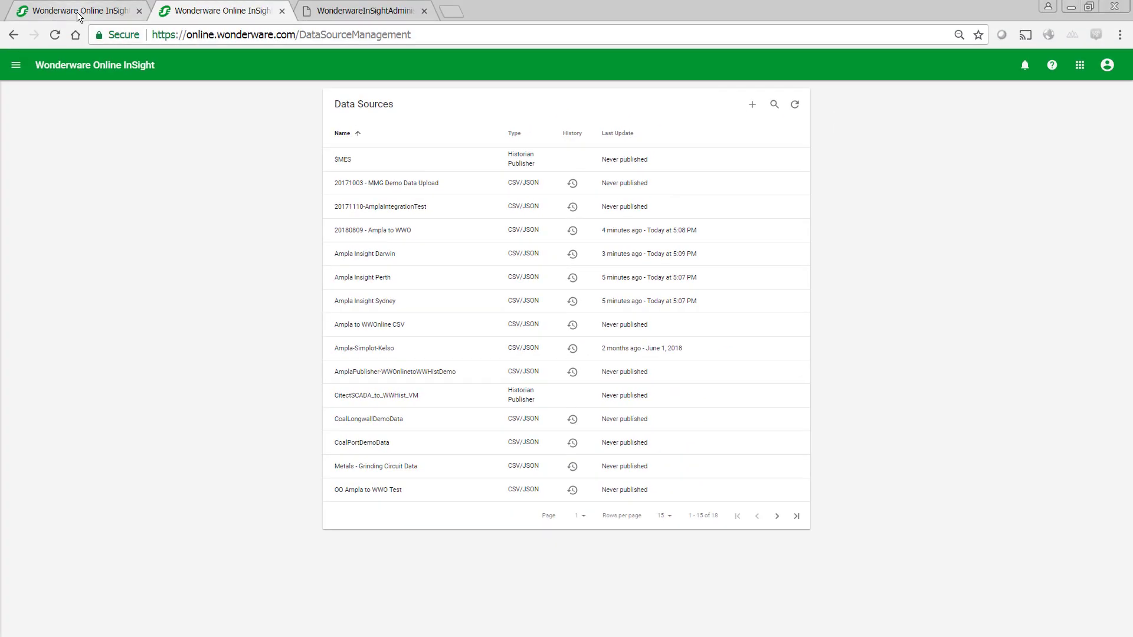
Open Sydney Overview from the operations dashboard, search for insight, and add the Ampla Insight Darwin tags to the chart
left_click(77, 14)
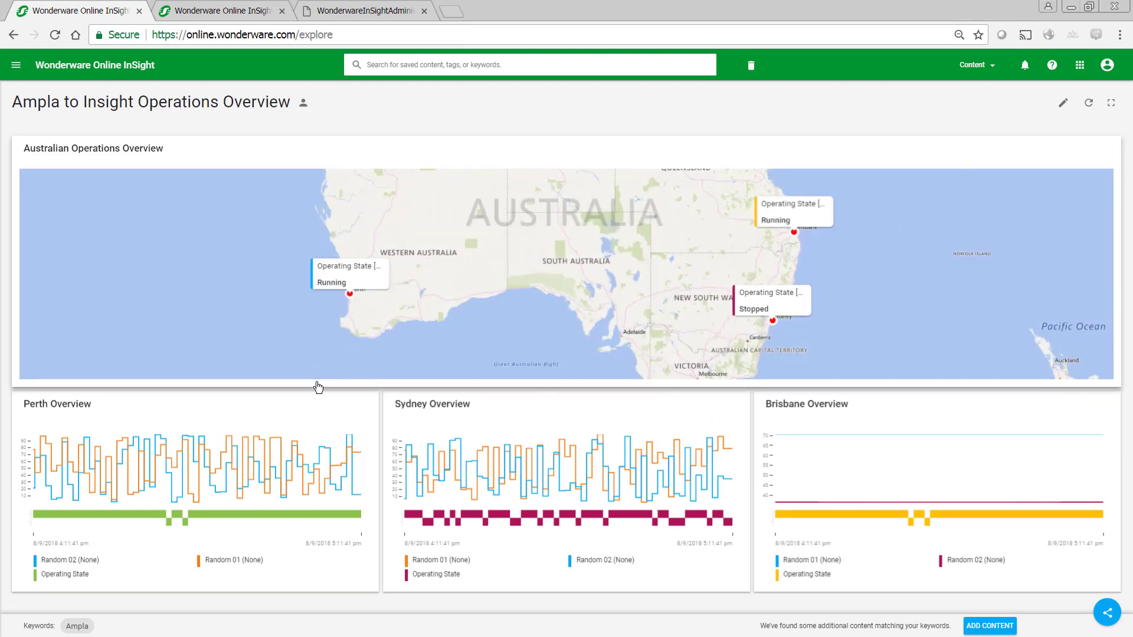
left_click(593, 478)
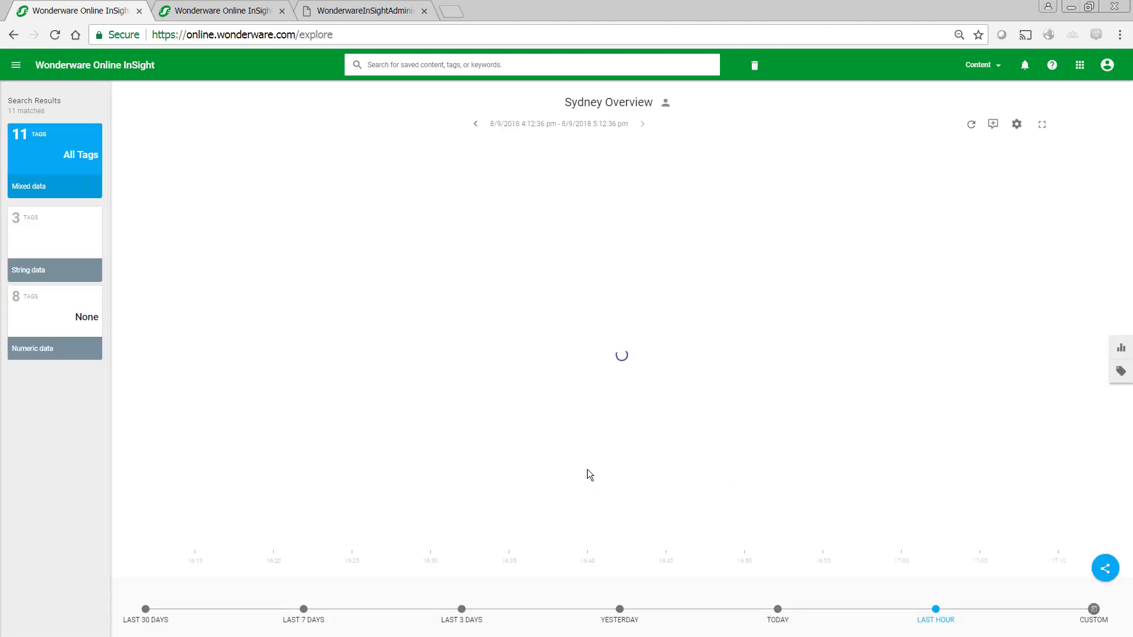
left_click(459, 63)
type("insight")
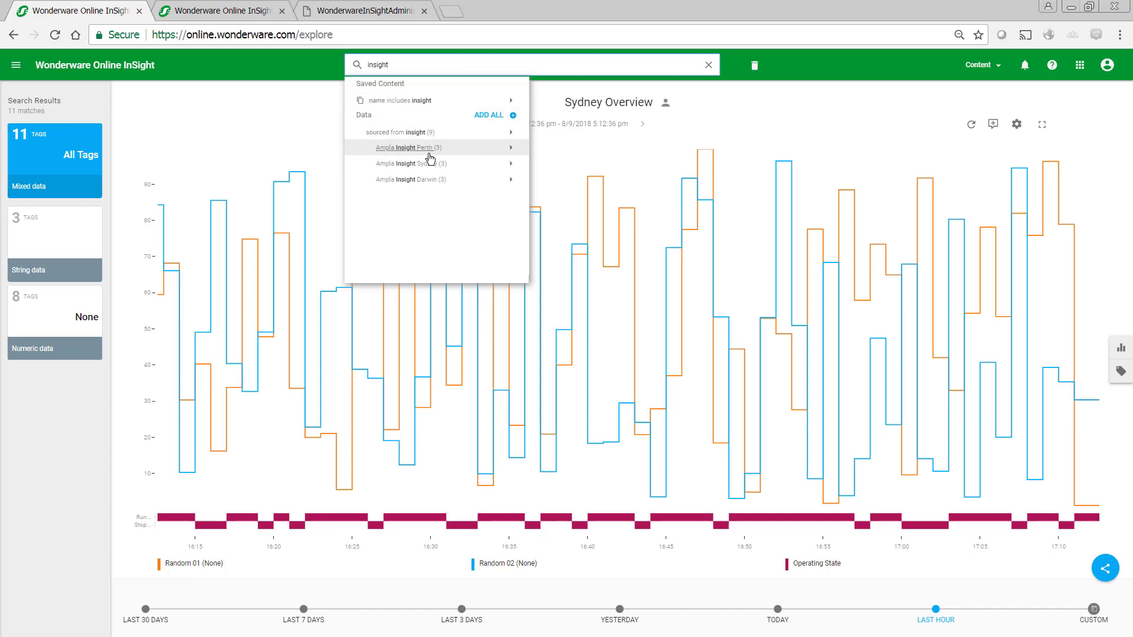
left_click(427, 180)
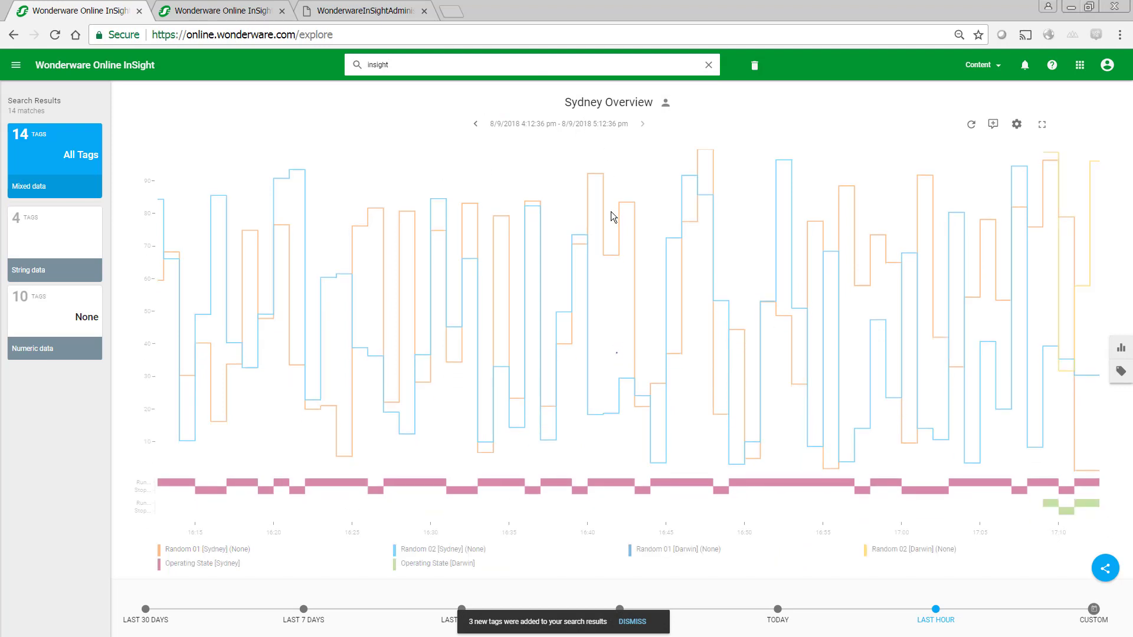
Remove the Sydney tags from the chart and plot only the Darwin Operating State, Random 01 and Random 02 tags
left_click(1120, 372)
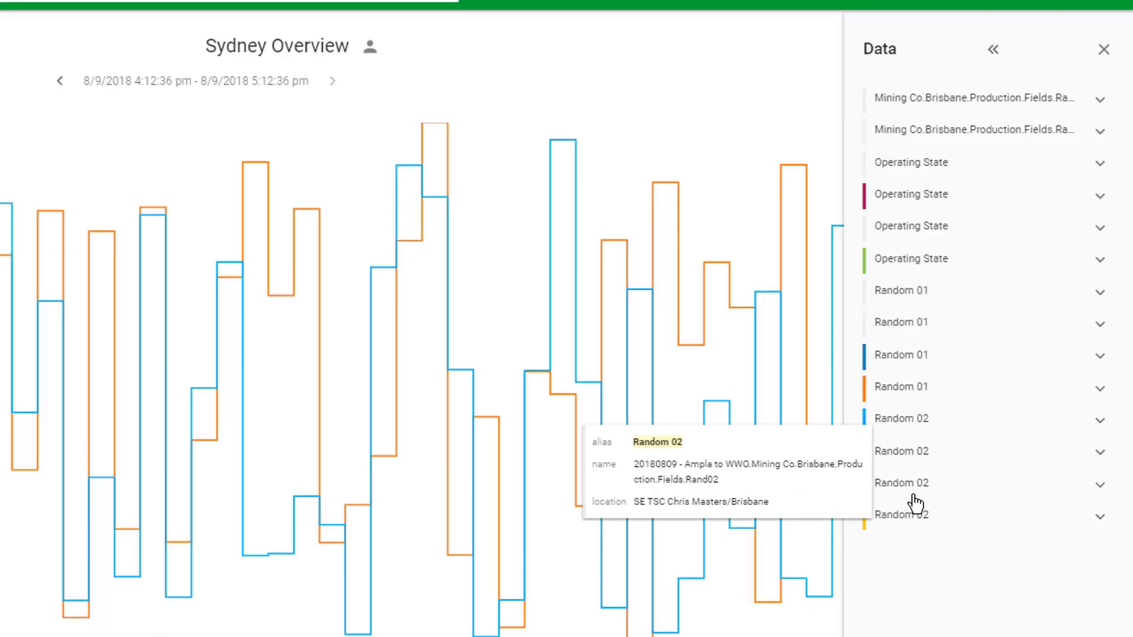
mouse_move(1010, 337)
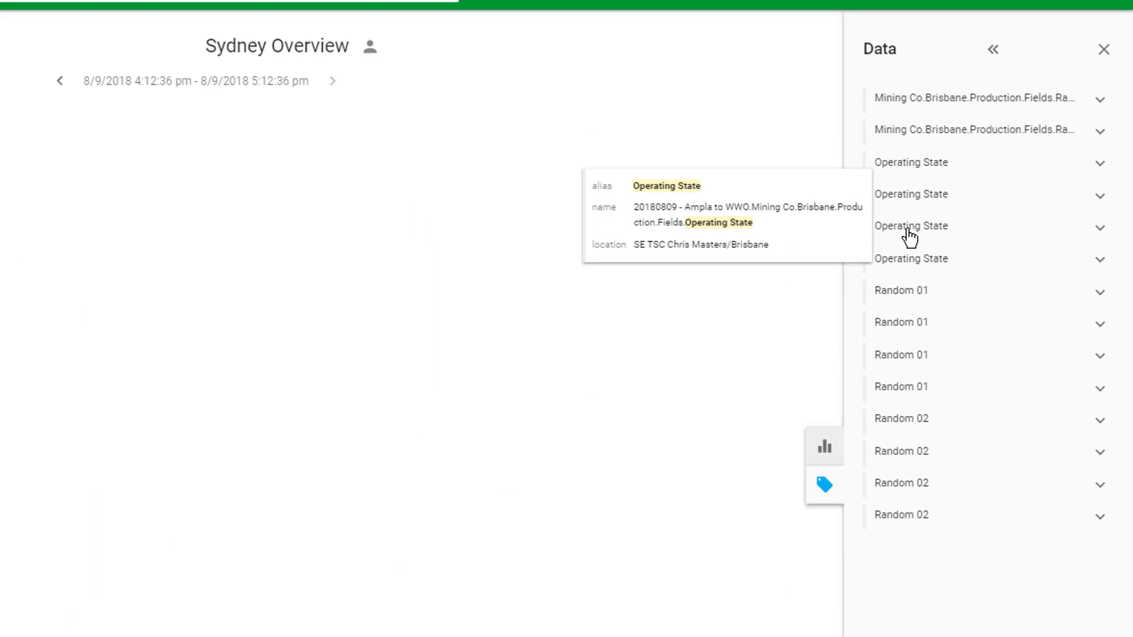
mouse_move(920, 173)
mouse_move(914, 268)
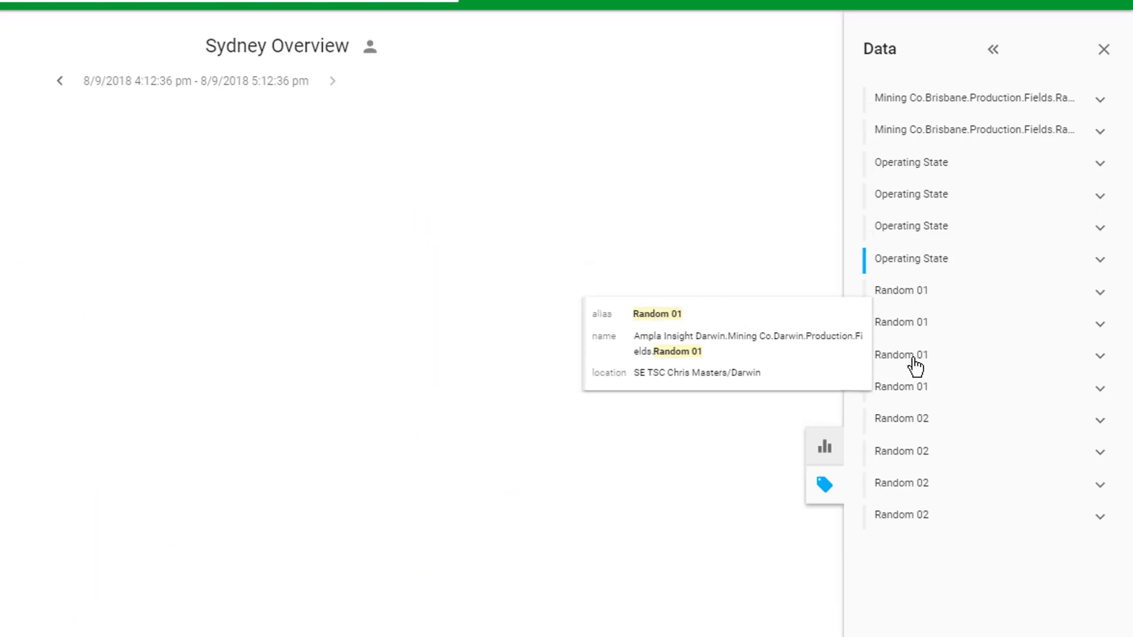
mouse_move(905, 458)
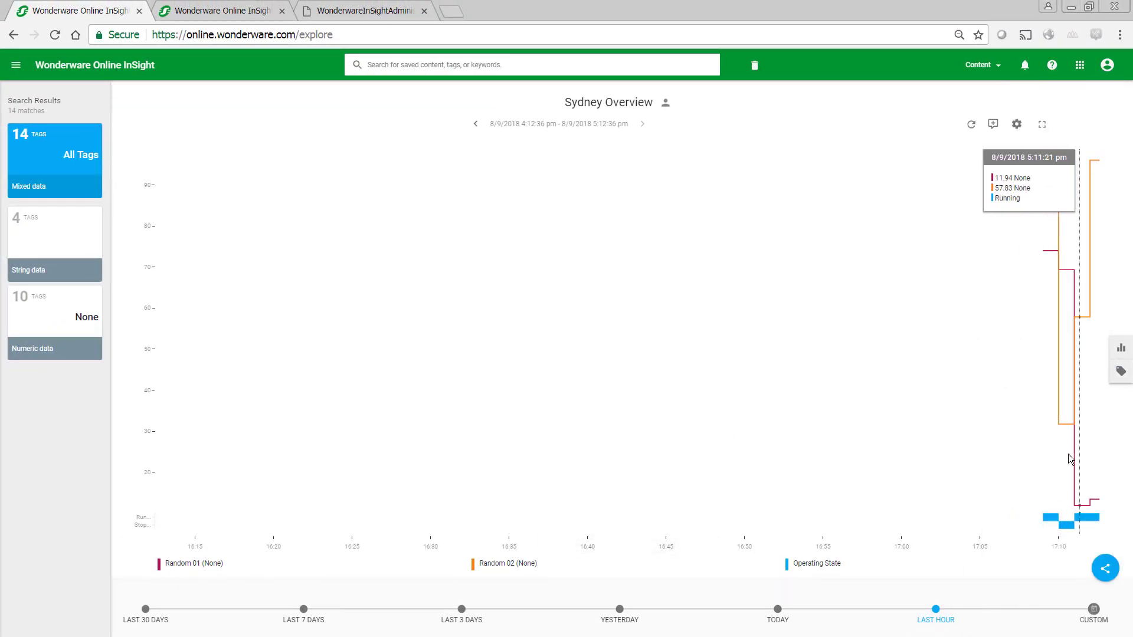
Save the Darwin chart as new content named Darwin Overview
left_click(1105, 568)
left_click(1107, 534)
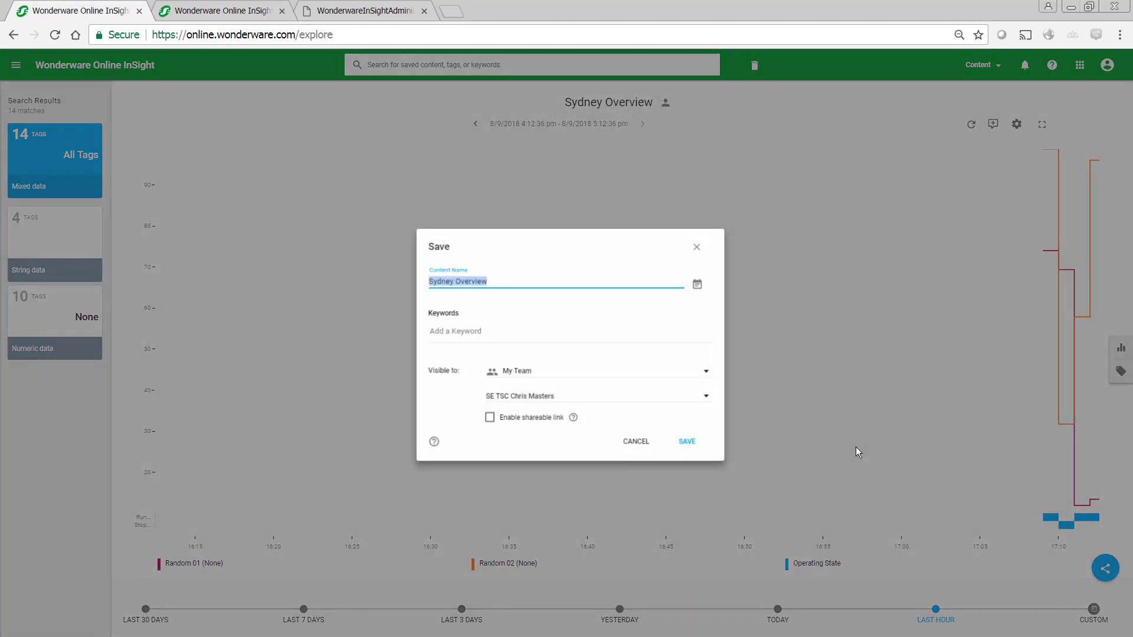
left_click(451, 281)
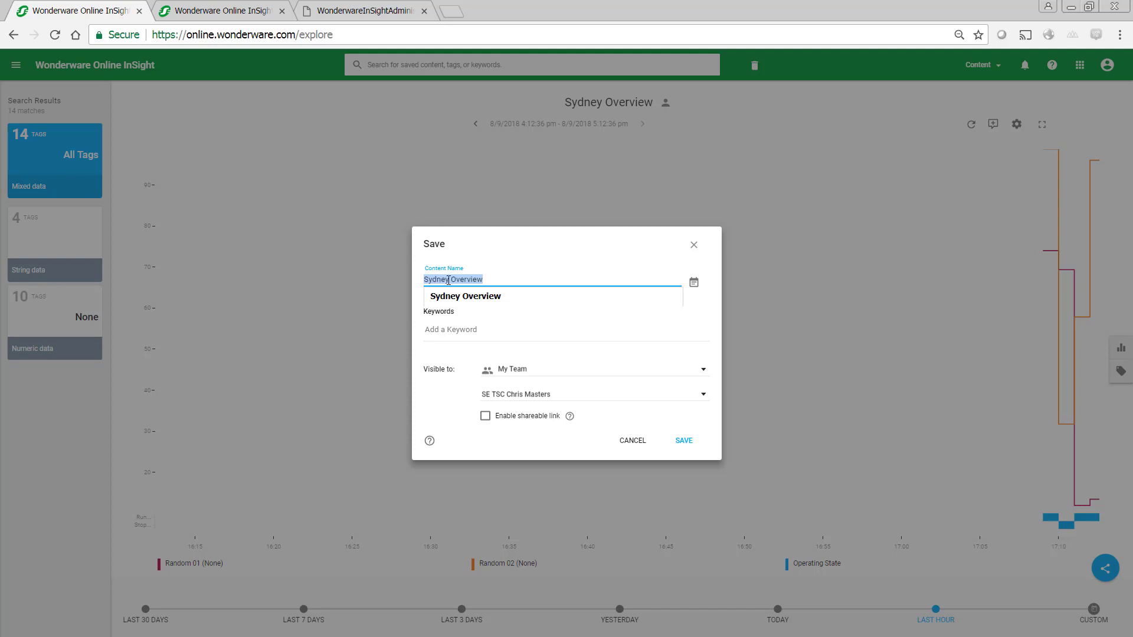
left_click_drag(446, 279, 409, 291)
type("Darwin")
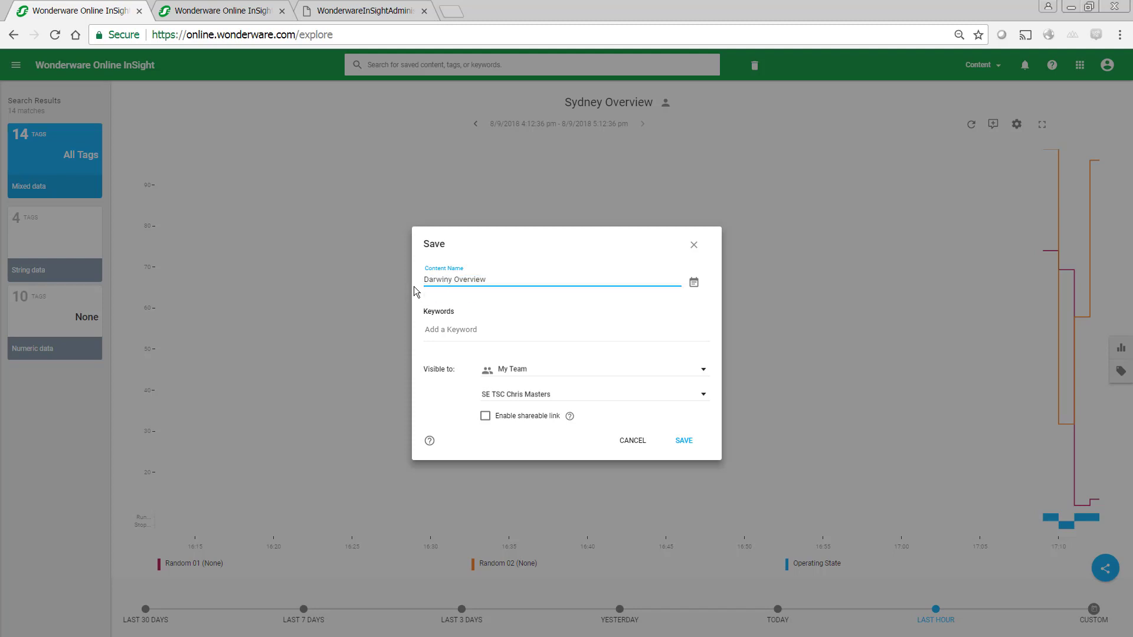
key("Delete")
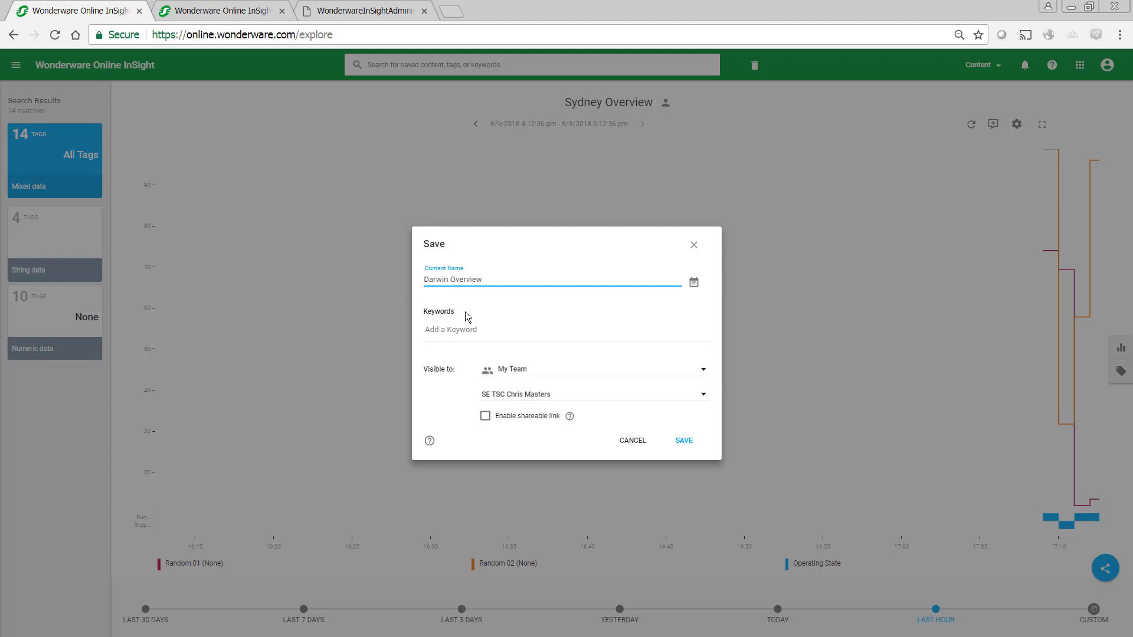
left_click(682, 442)
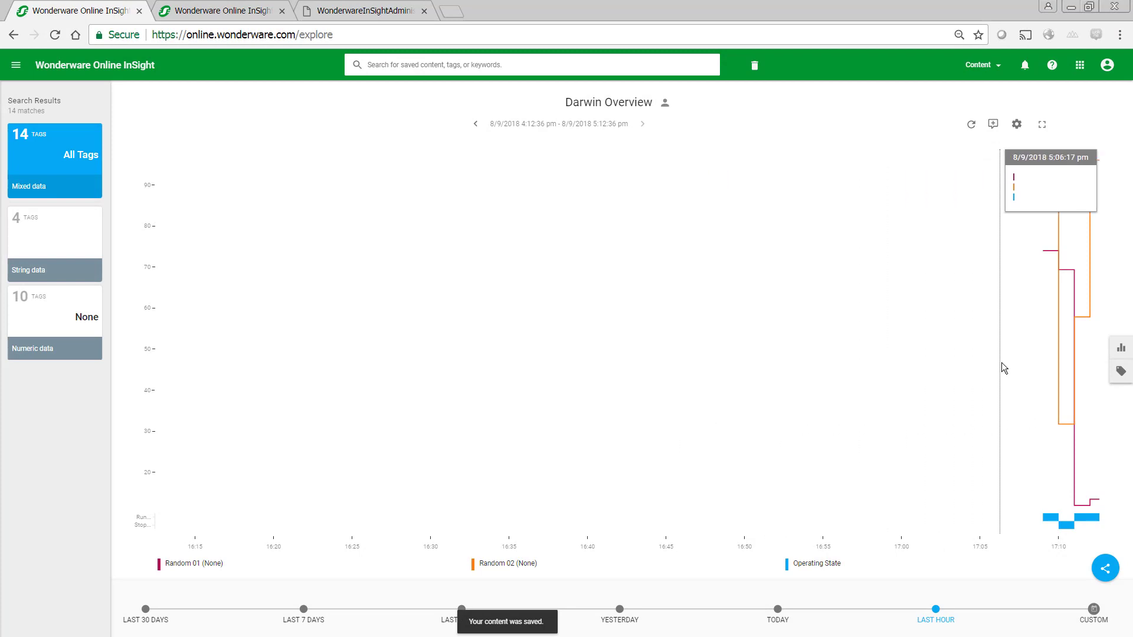
Reopen the Ampla to Insight Operations Overview dashboard for editing and narrow its Brisbane, Sydney and Australian Operations Overview tiles
left_click(997, 63)
left_click(999, 128)
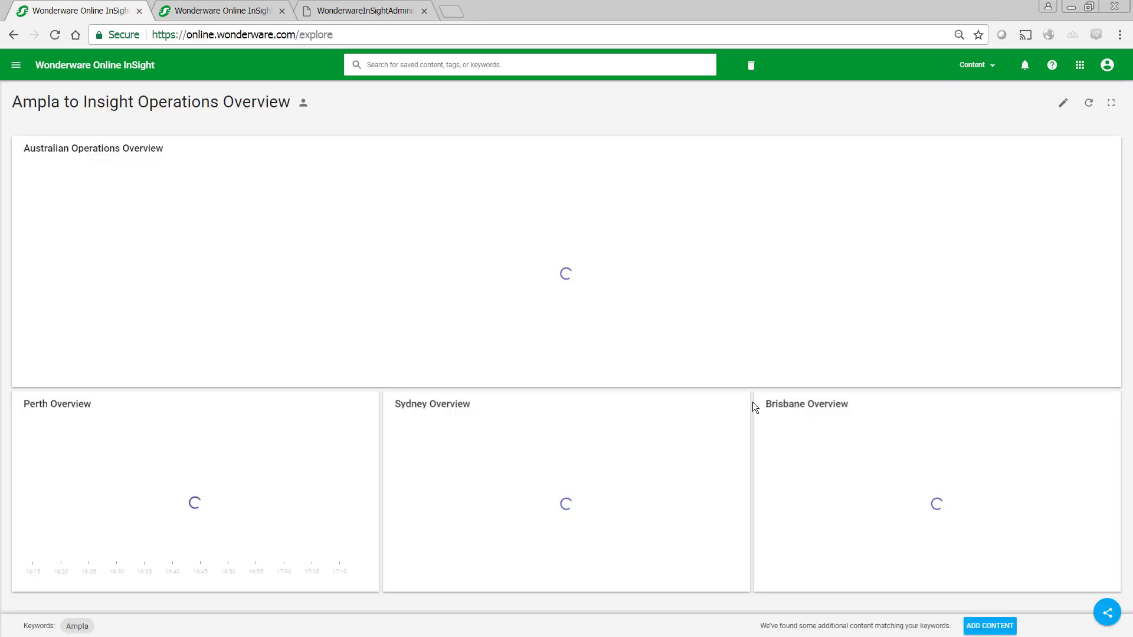
left_click(1064, 104)
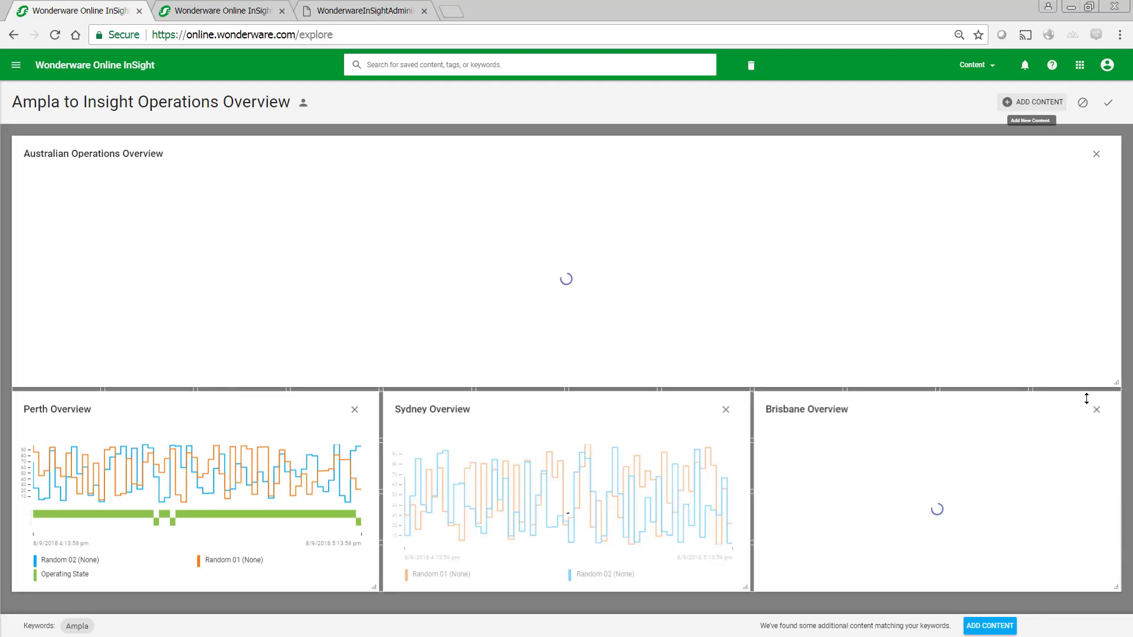
left_click_drag(1114, 423, 933, 444)
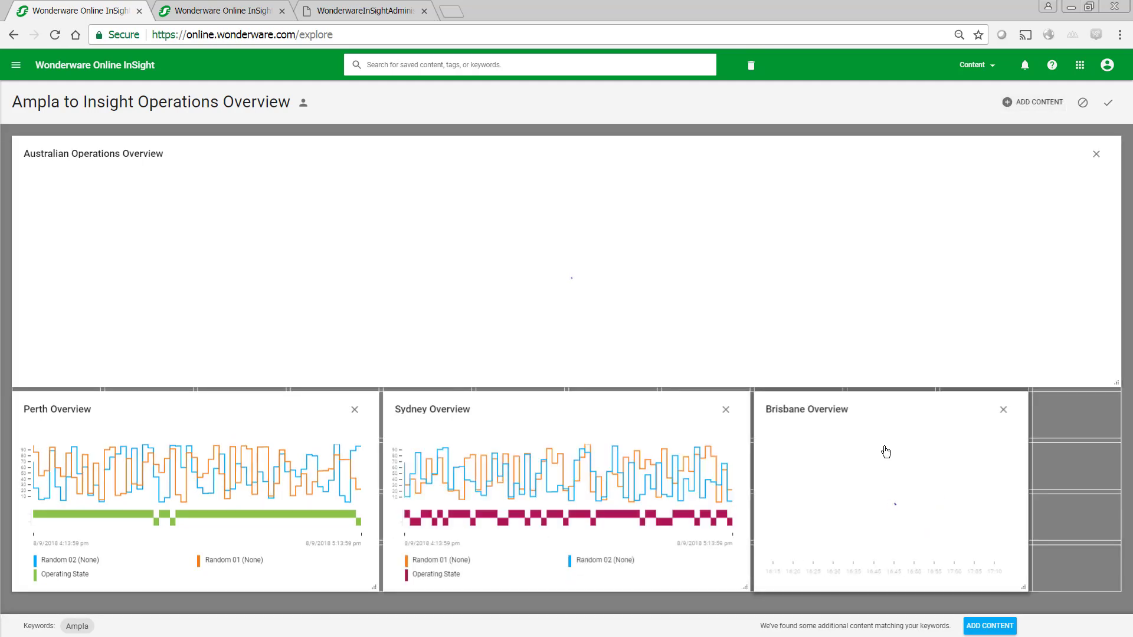
left_click_drag(750, 465, 518, 476)
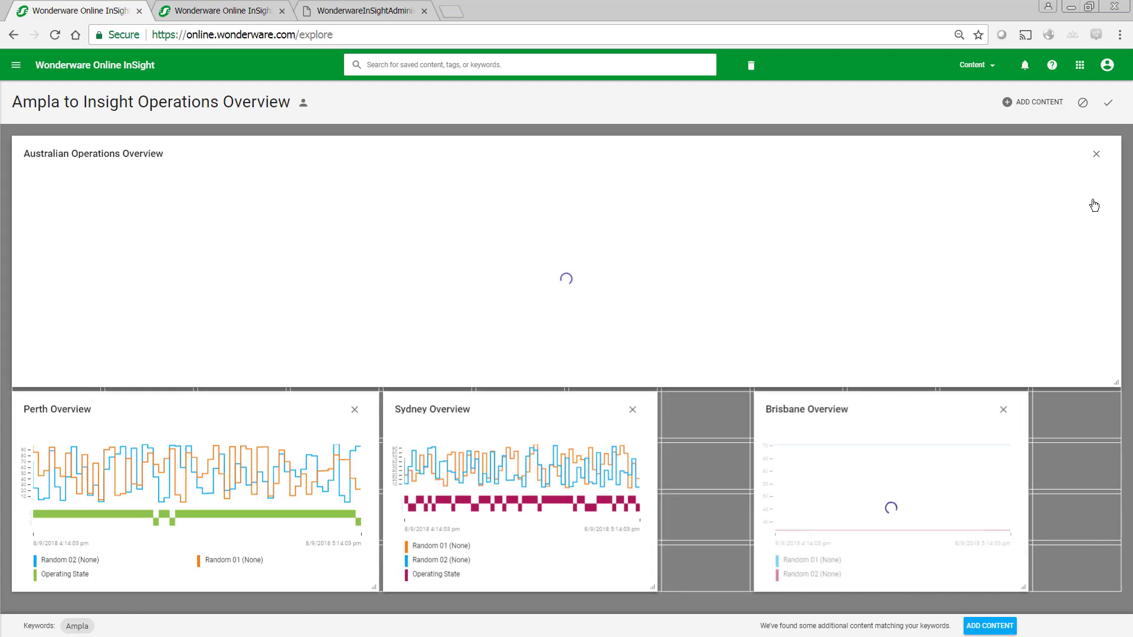
left_click_drag(1116, 194, 658, 230)
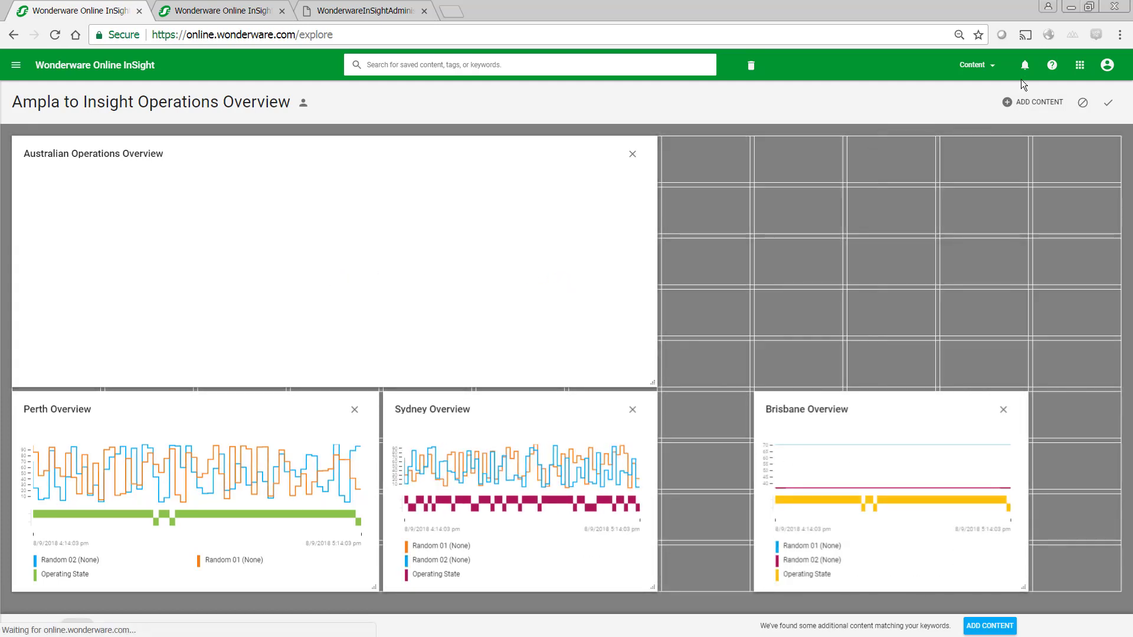
Add the recent Darwin Overview content to the dashboard and align its tile and the Brisbane tile along the dashboard's right edge
left_click(1056, 104)
left_click(902, 136)
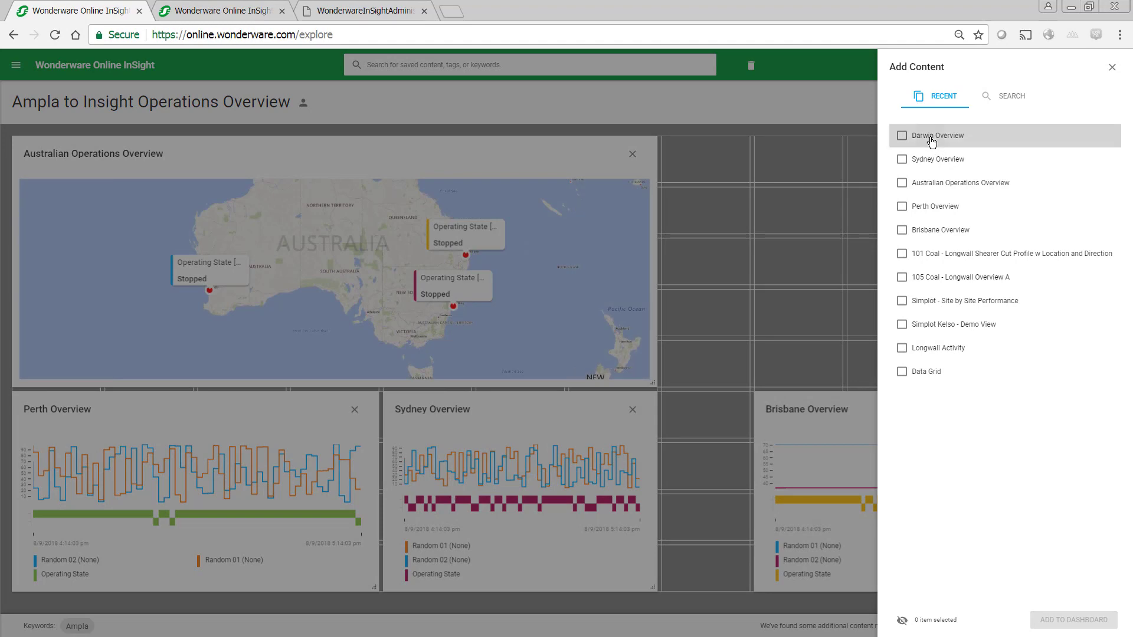
left_click(1068, 619)
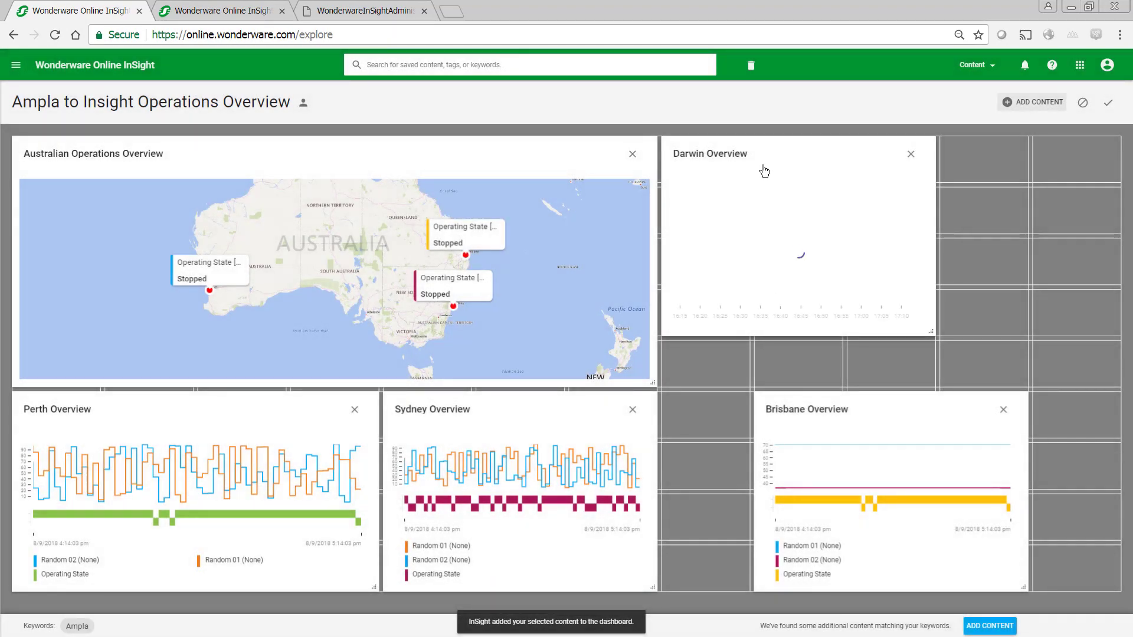
left_click_drag(769, 153, 965, 147)
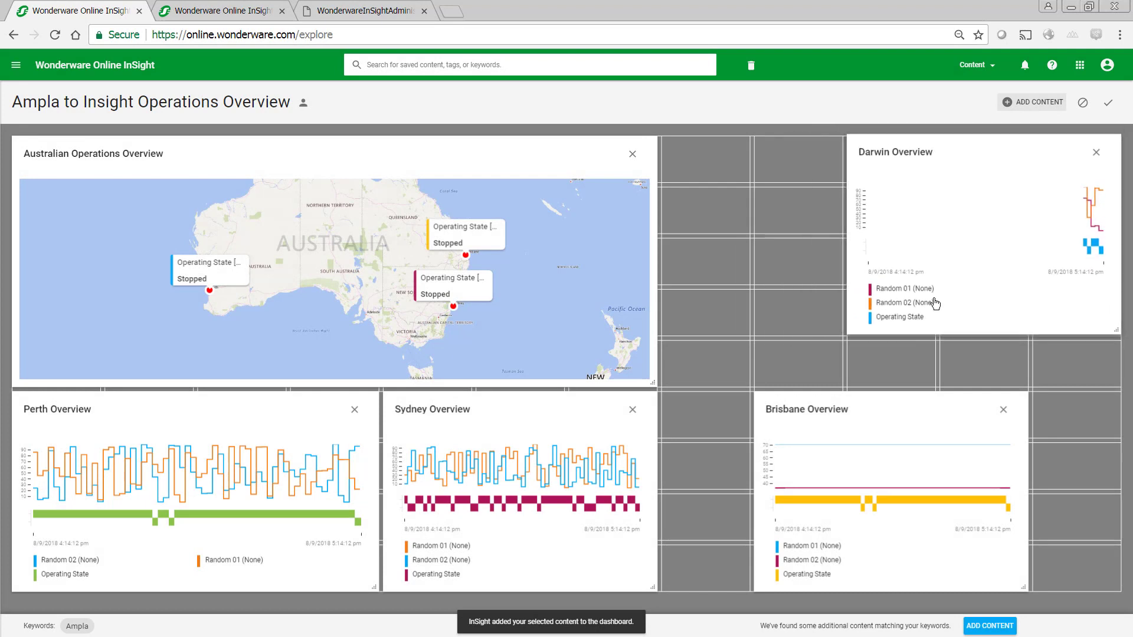
left_click_drag(883, 407, 968, 403)
Arrange the map between a Sydney and Perth column and the Darwin and Brisbane column, match their heights, and save the dashboard
left_click_drag(374, 587, 255, 495)
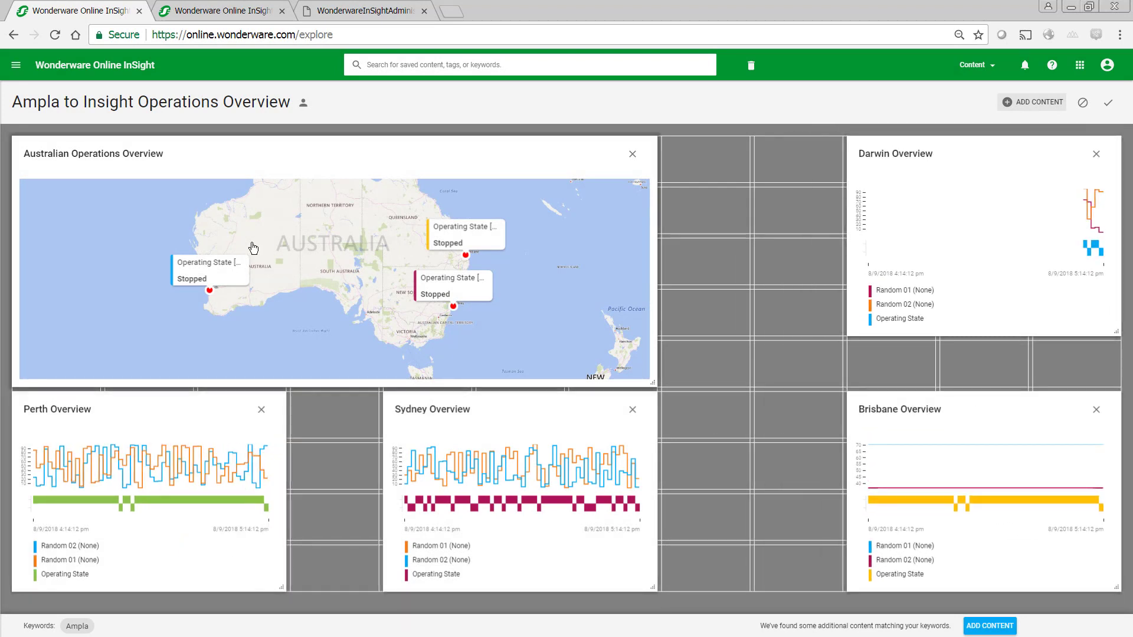
left_click_drag(657, 266, 848, 271)
left_click_drag(12, 284, 289, 282)
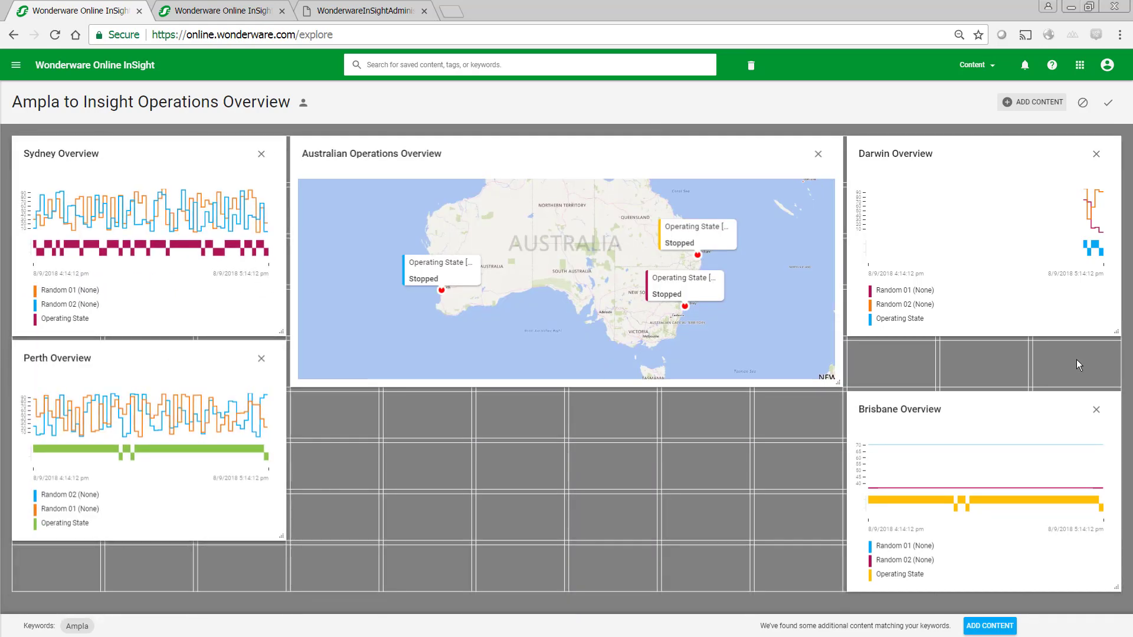
left_click_drag(738, 387, 709, 549)
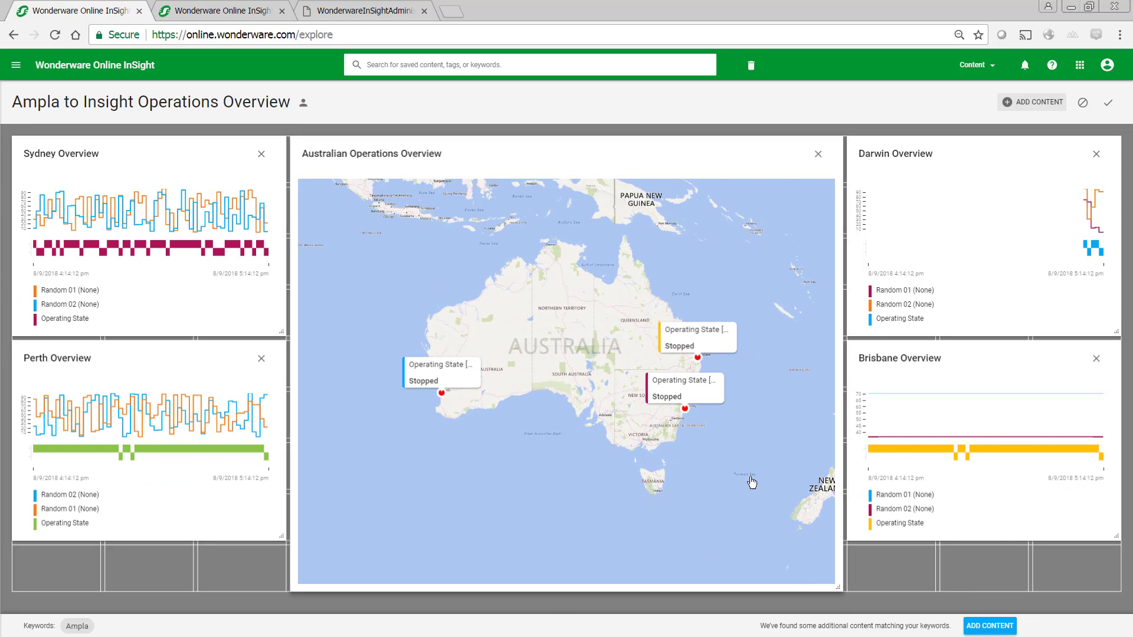
left_click_drag(667, 590, 670, 538)
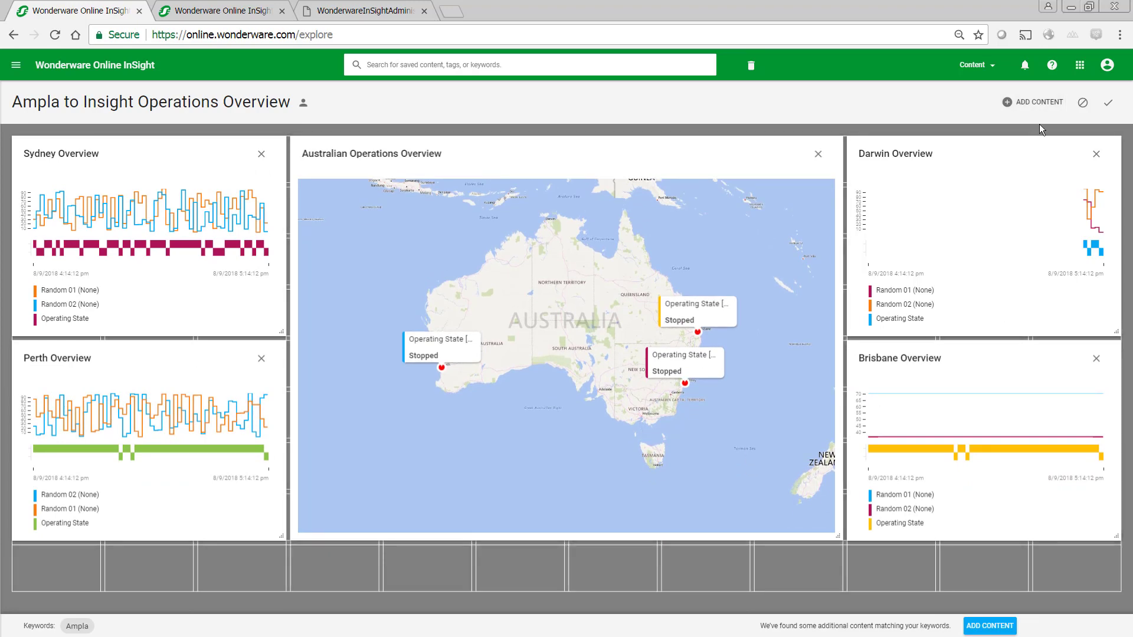
left_click(1109, 105)
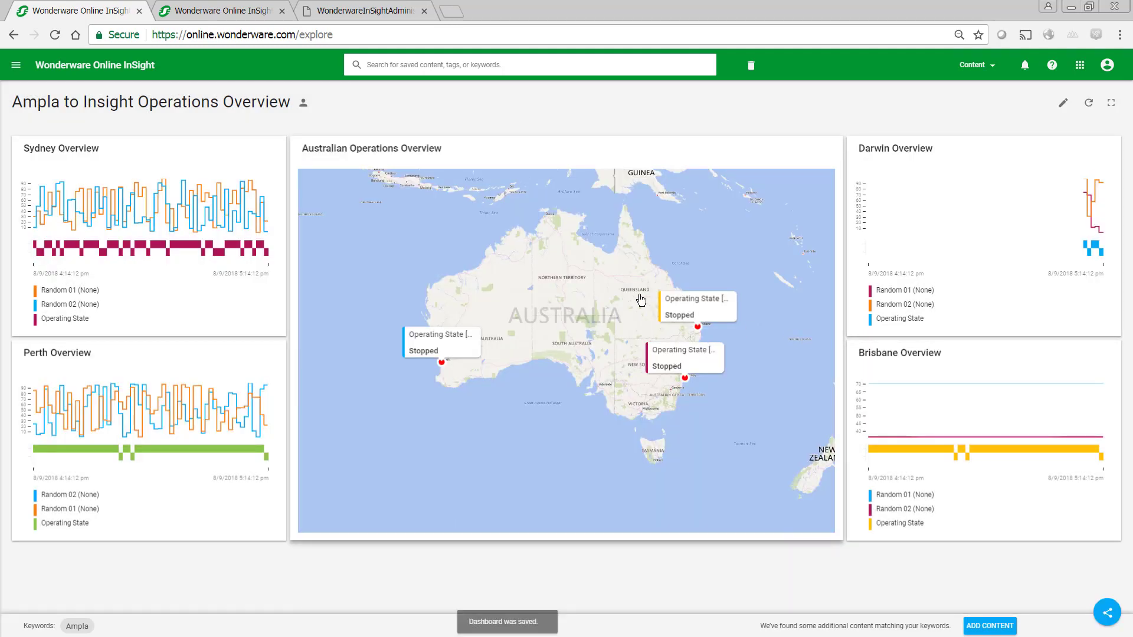
Open the Australian Operations Overview map from the dashboard, search for "insight" and add the Ampla Insight Darwin tags to it
left_click(533, 361)
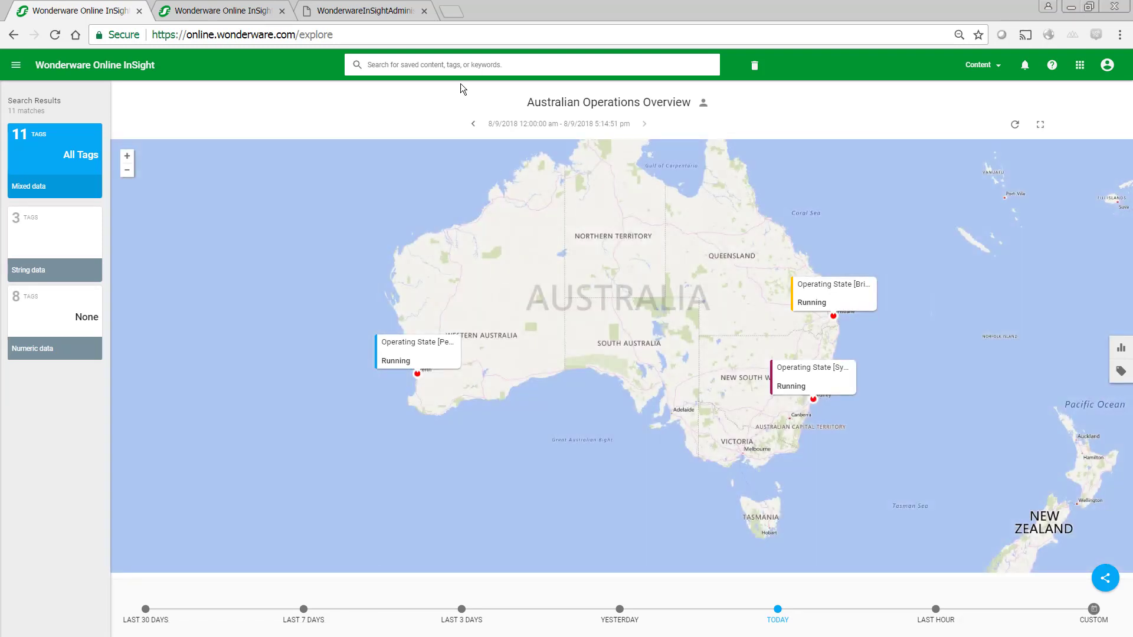
left_click(454, 63)
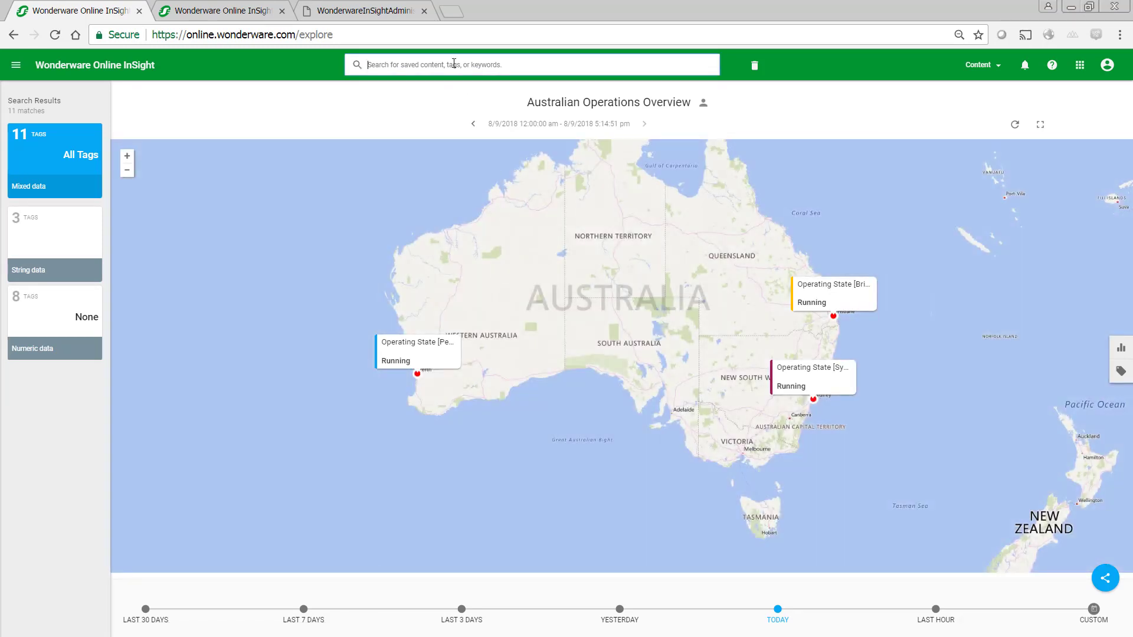
type("insight")
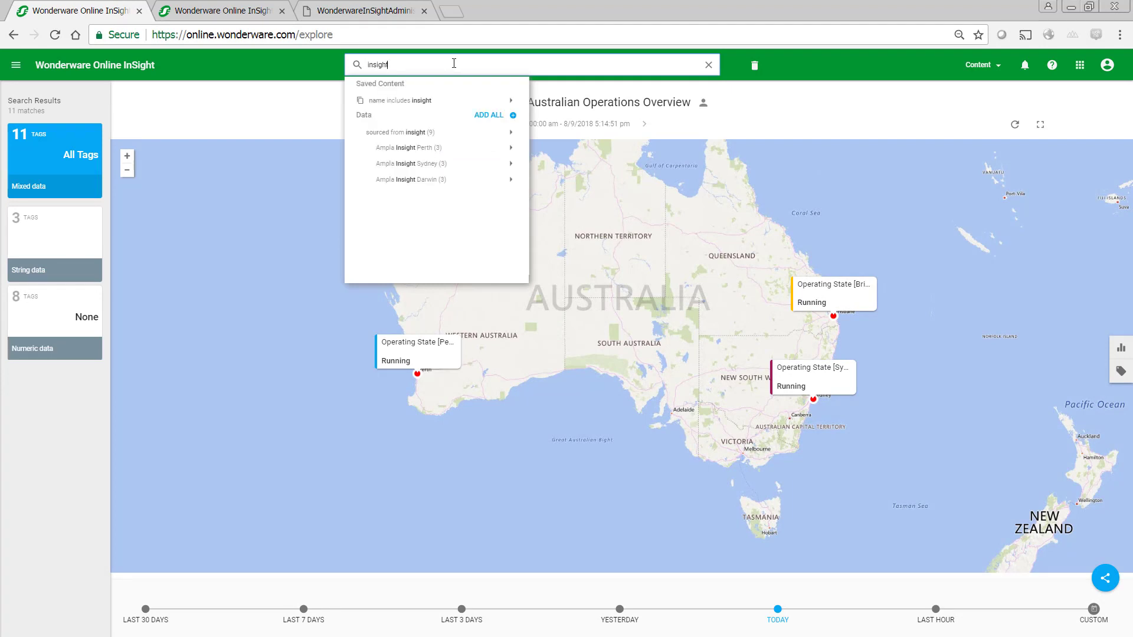
left_click(422, 180)
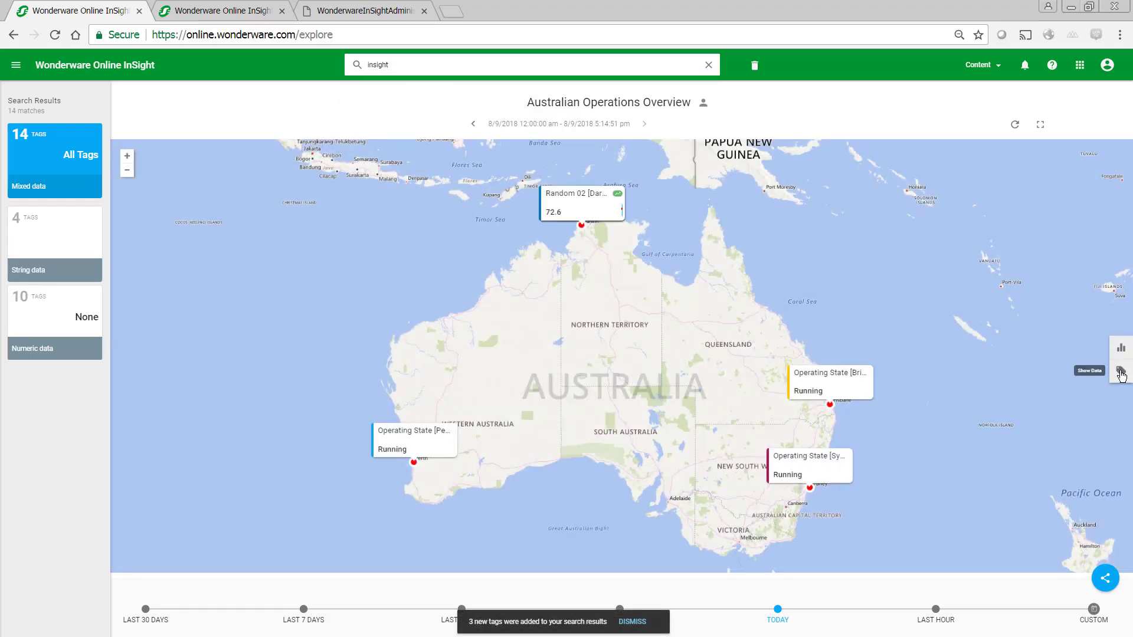
Deselect Darwin's Random 02 and Random 01 tags in the map's data so its marker displays Operating State
left_click(1121, 374)
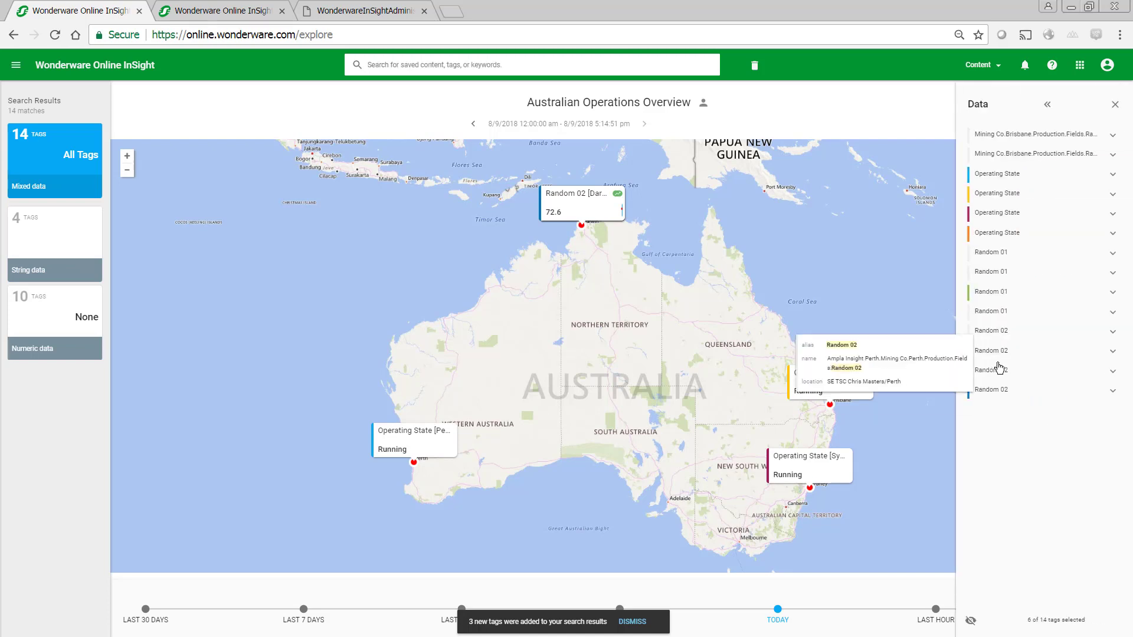
left_click(1003, 390)
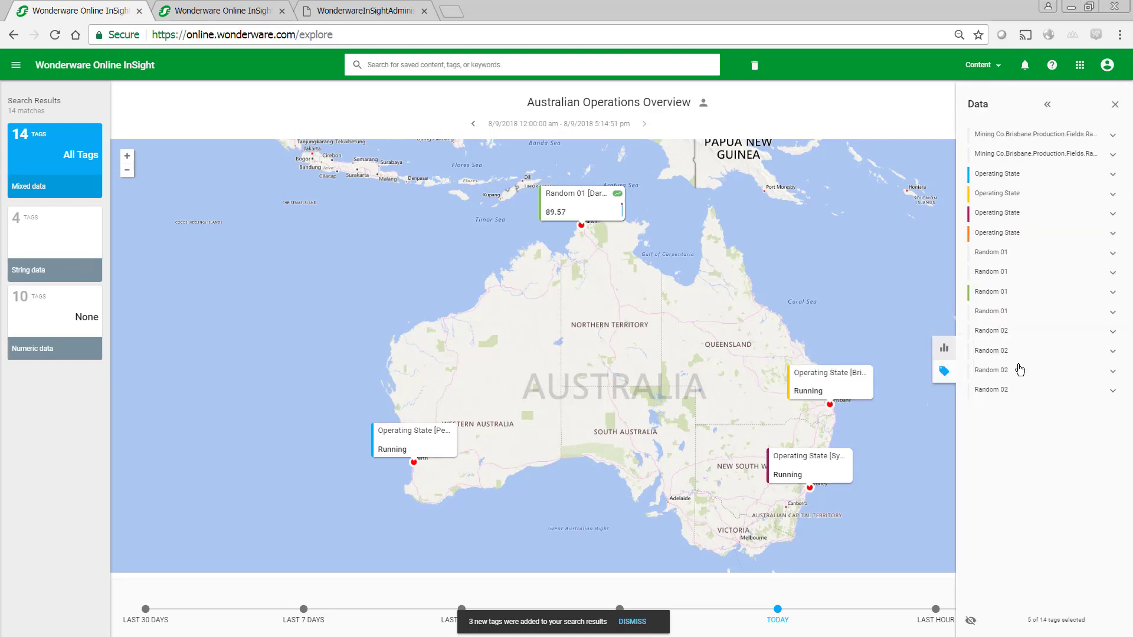
left_click(1007, 291)
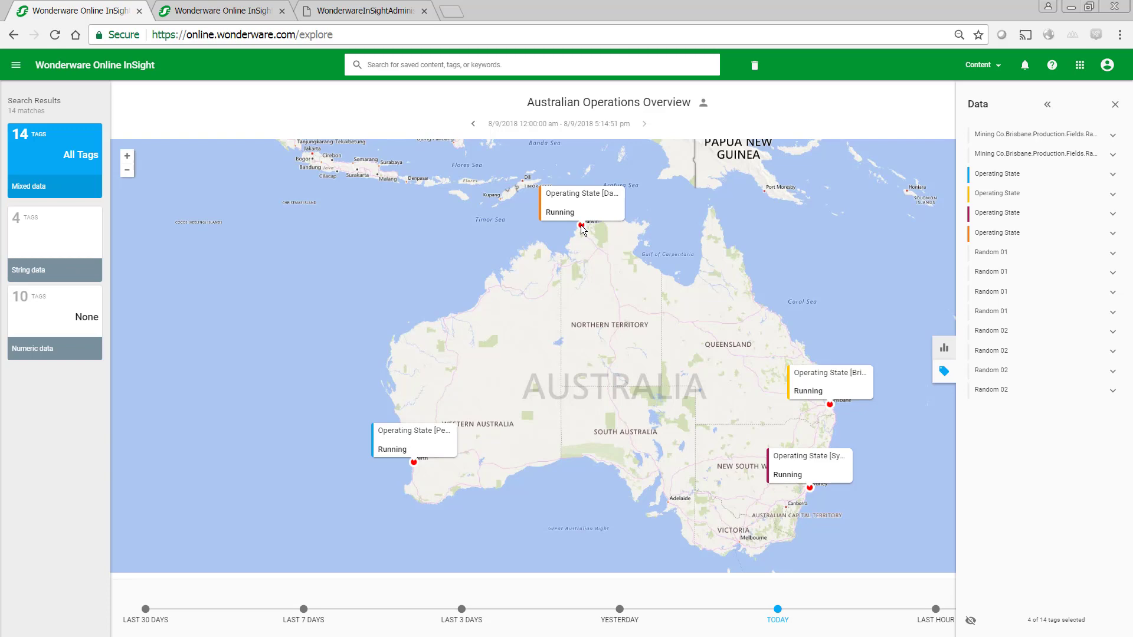
left_click(944, 371)
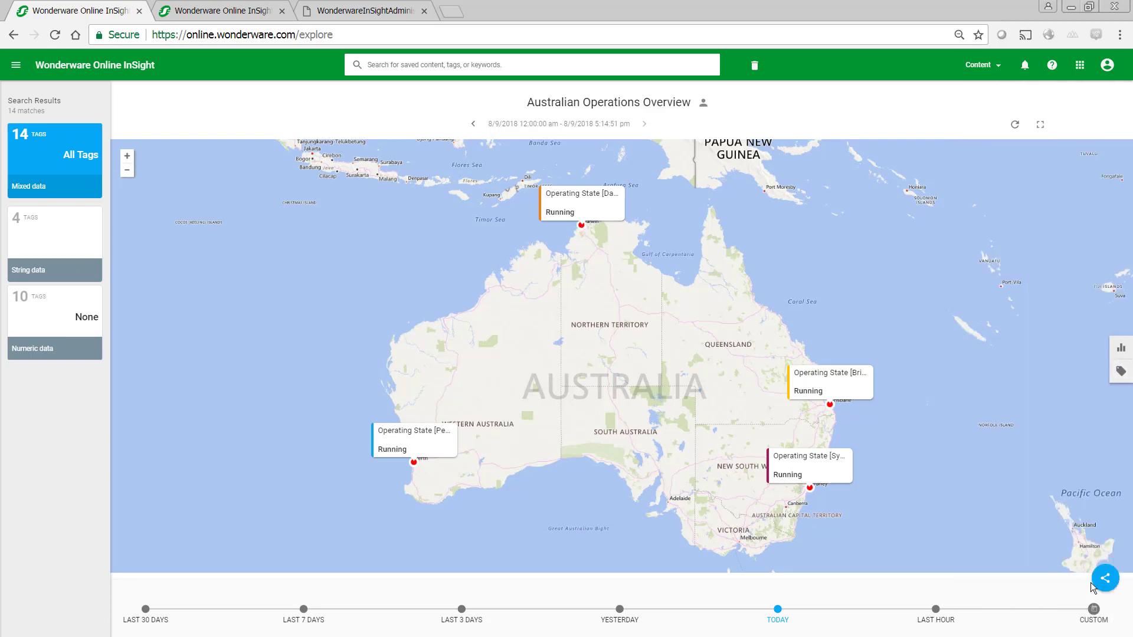
Save the map under its existing name, Australian Operations Overview, and return to the operations dashboard through the recent content
mouse_move(1099, 582)
left_click(1103, 538)
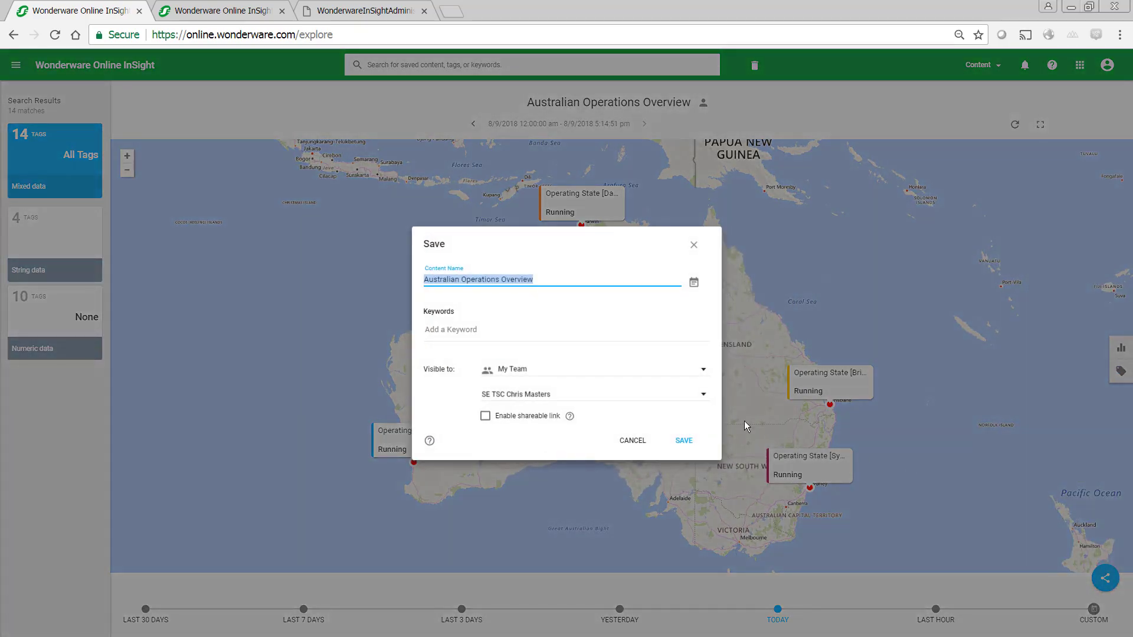
left_click(685, 441)
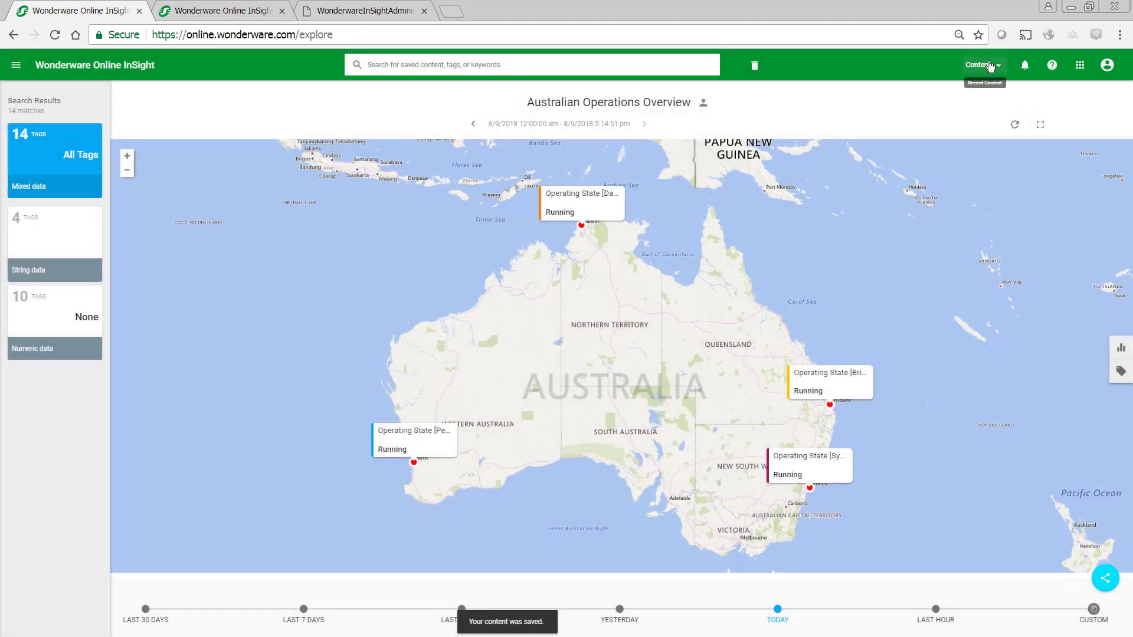
left_click(991, 66)
left_click(1012, 112)
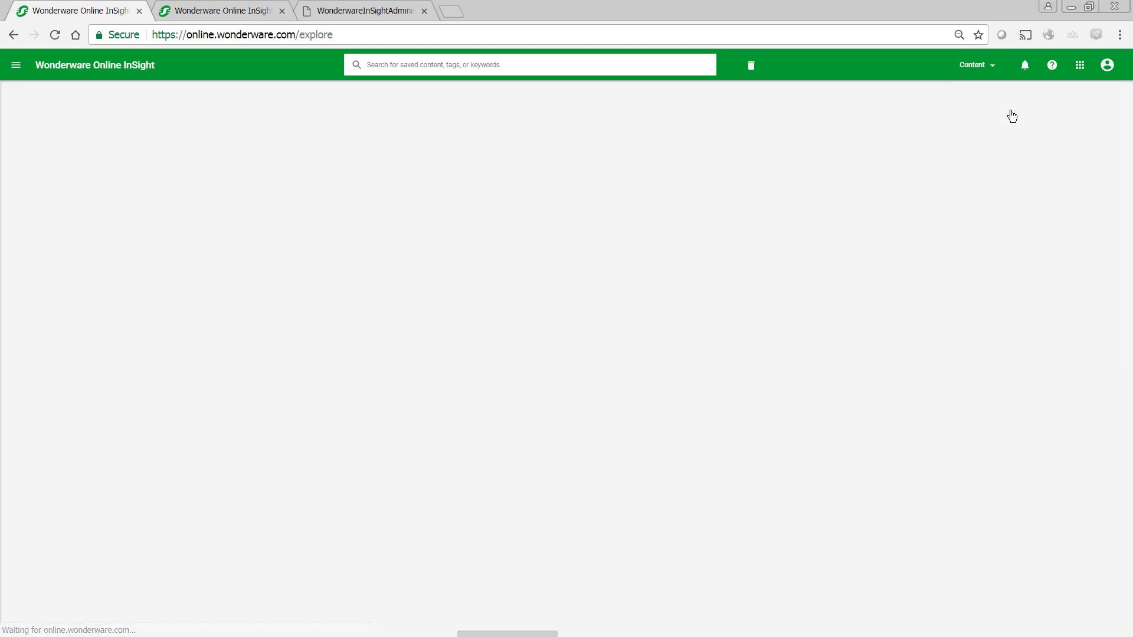